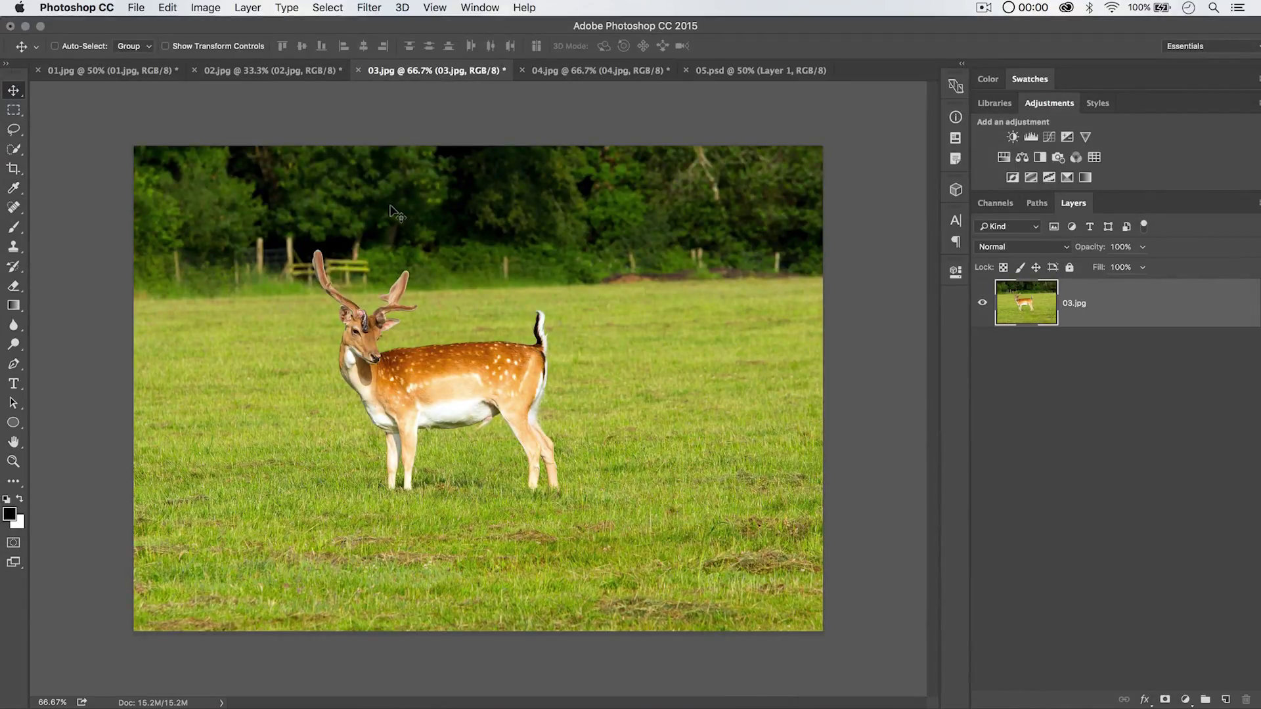
Switch to the Content-Aware Move tool with its mode kept on Move
{"action": "left_click", "coordinate": [14, 209]}
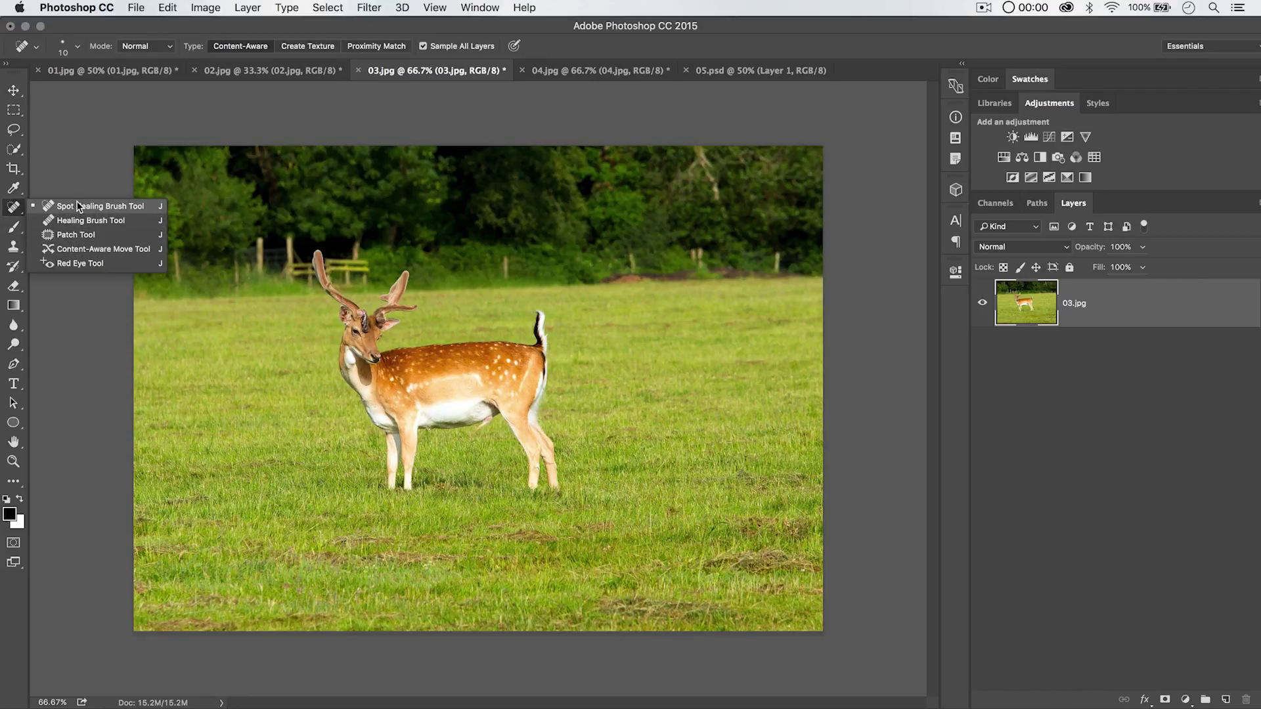
{"action": "left_click", "coordinate": [95, 249]}
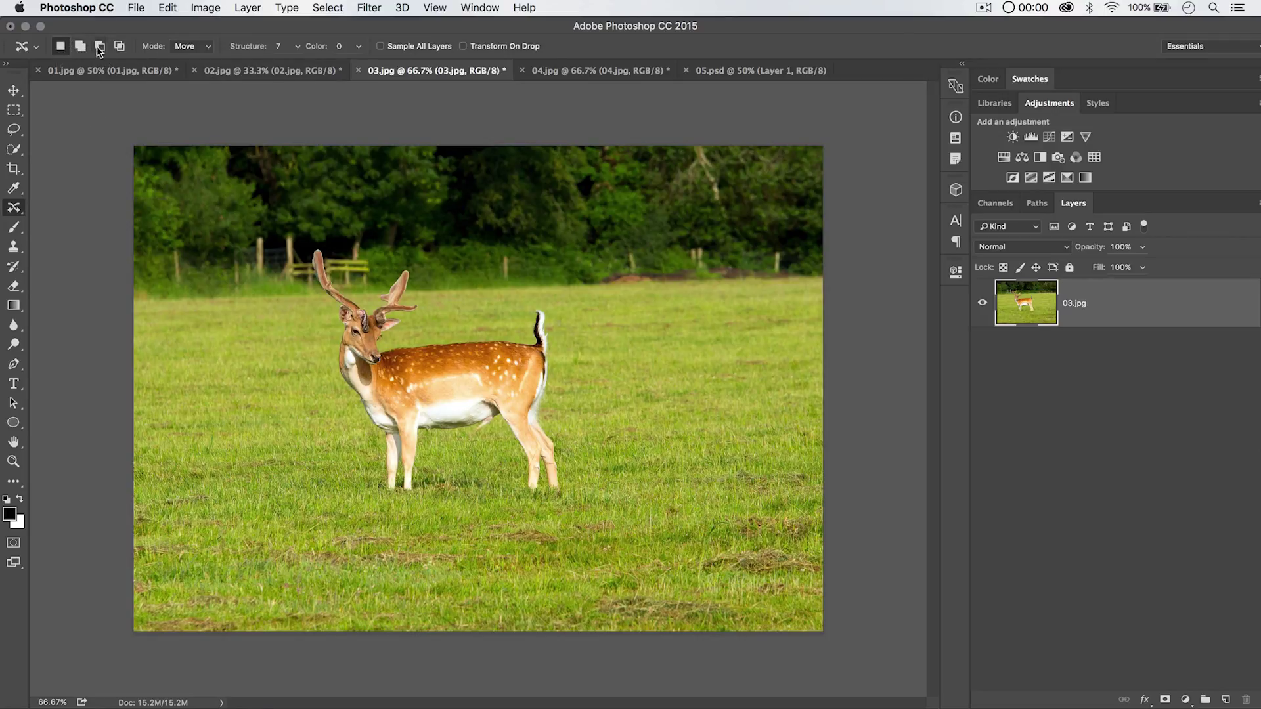
{"action": "left_click", "coordinate": [188, 45]}
{"action": "left_click", "coordinate": [187, 46]}
Lasso the deer's rear half, slide it right, copy it to Layer 1, and reselect 03.jpg
{"action": "mouse_move", "coordinate": [566, 394]}
{"action": "left_mouse_down"}
{"action": "mouse_move", "coordinate": [563, 320]}
{"action": "mouse_move", "coordinate": [539, 293]}
{"action": "mouse_move", "coordinate": [475, 306]}
{"action": "mouse_move", "coordinate": [461, 332]}
{"action": "mouse_move", "coordinate": [471, 419]}
{"action": "mouse_move", "coordinate": [479, 467]}
{"action": "mouse_move", "coordinate": [503, 501]}
{"action": "mouse_move", "coordinate": [557, 494]}
{"action": "mouse_move", "coordinate": [569, 413]}
{"action": "left_mouse_up"}
{"action": "key", "text": "shift"}
{"action": "left_click_drag", "start_coordinate": [512, 373], "coordinate": [656, 378]}
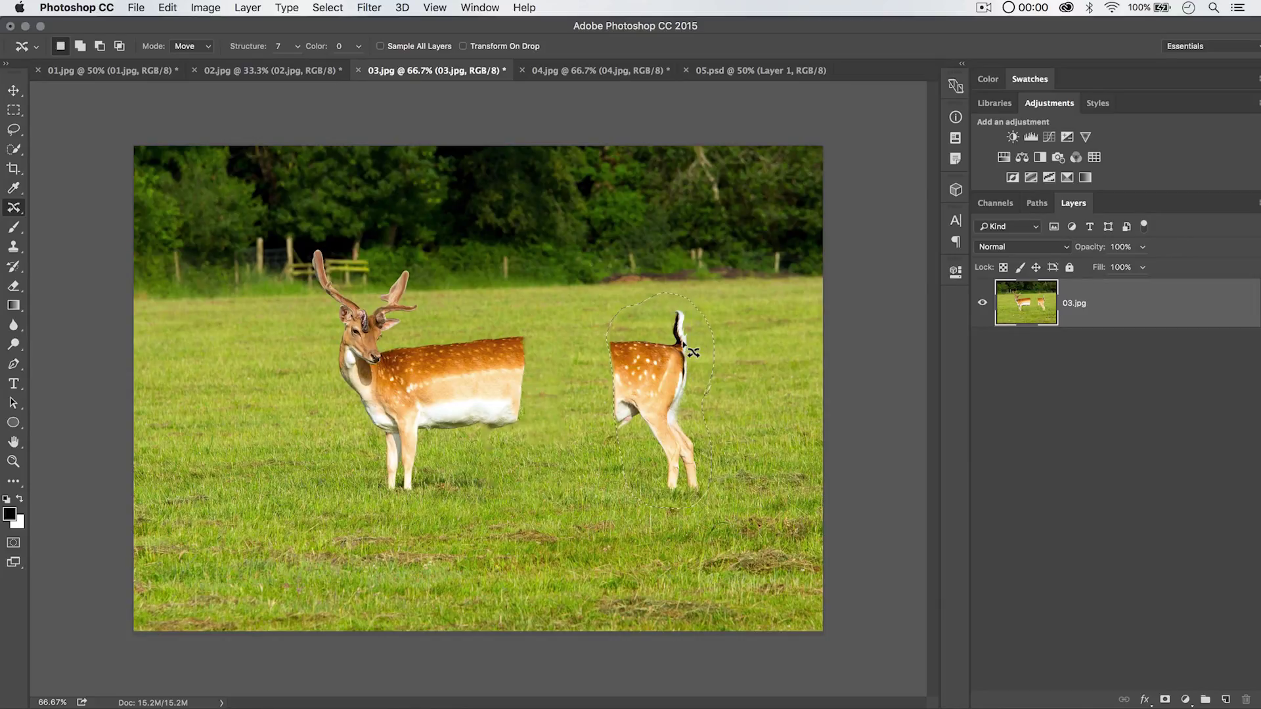
{"action": "key", "text": "super+j"}
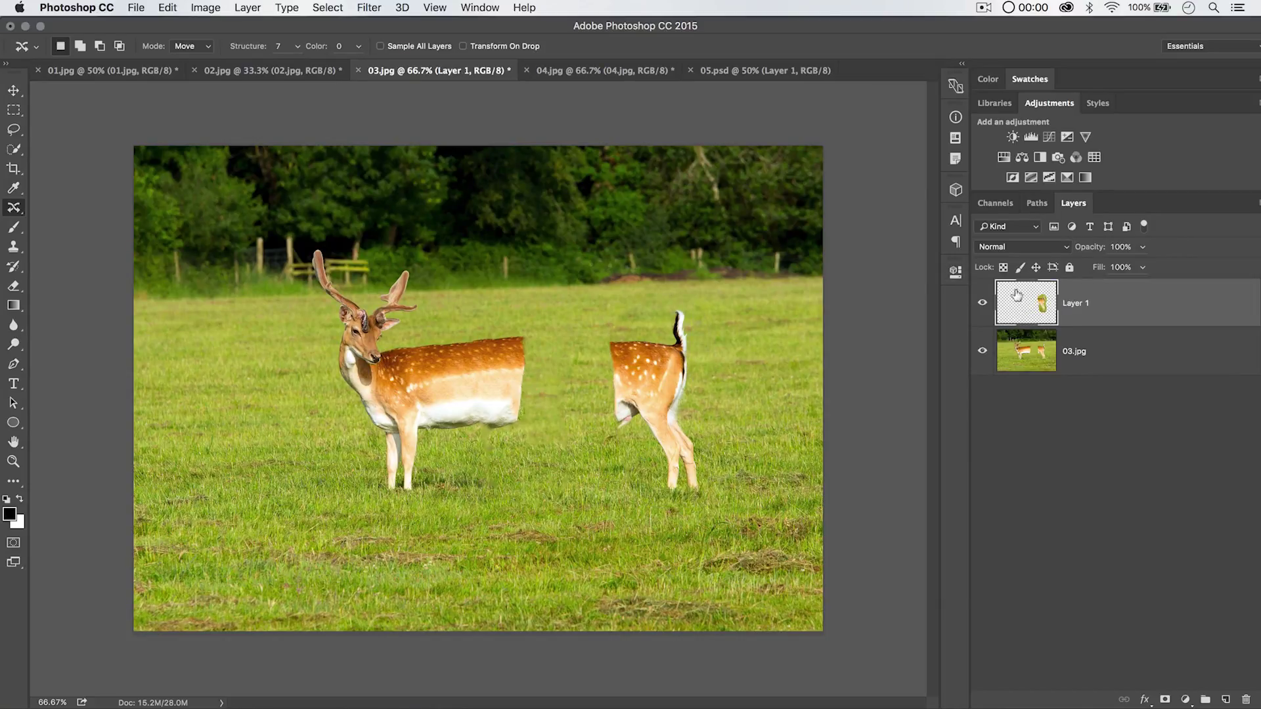
{"action": "left_click", "coordinate": [1031, 353]}
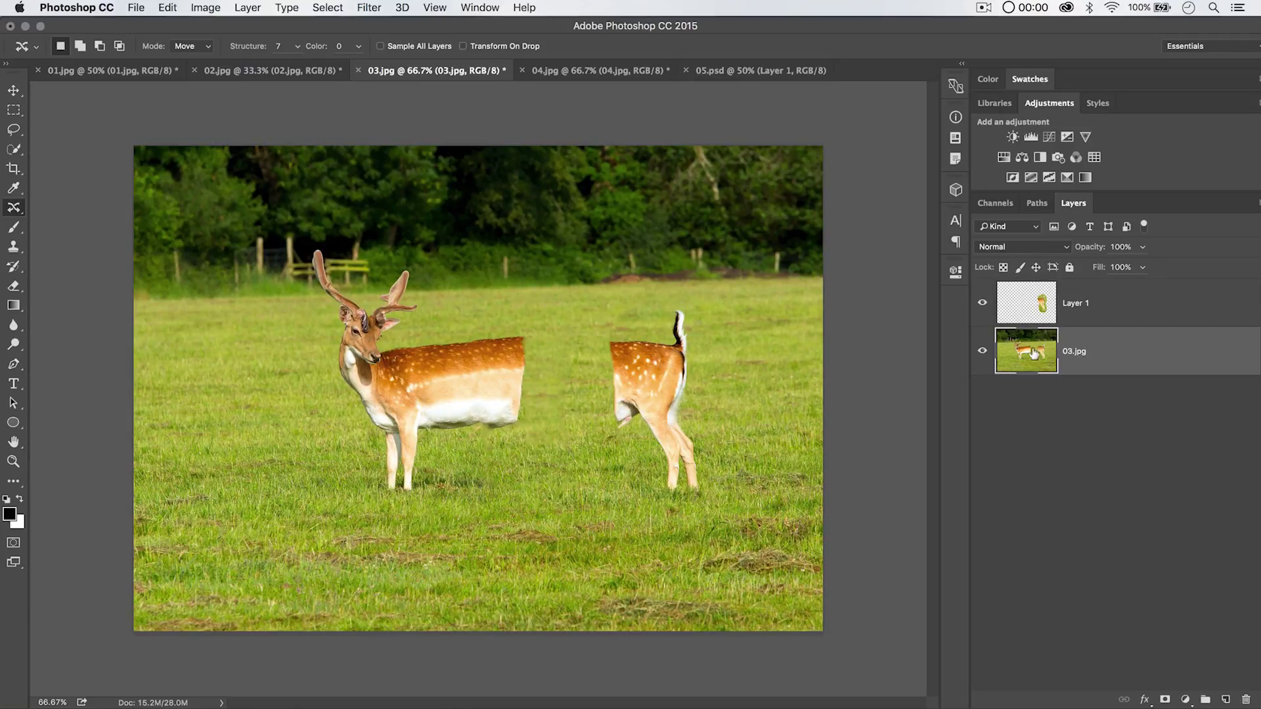
Make a Color Range selection sampled from the deer's back coat, raising fuzziness from 26 to 35
{"action": "left_click", "coordinate": [20, 113]}
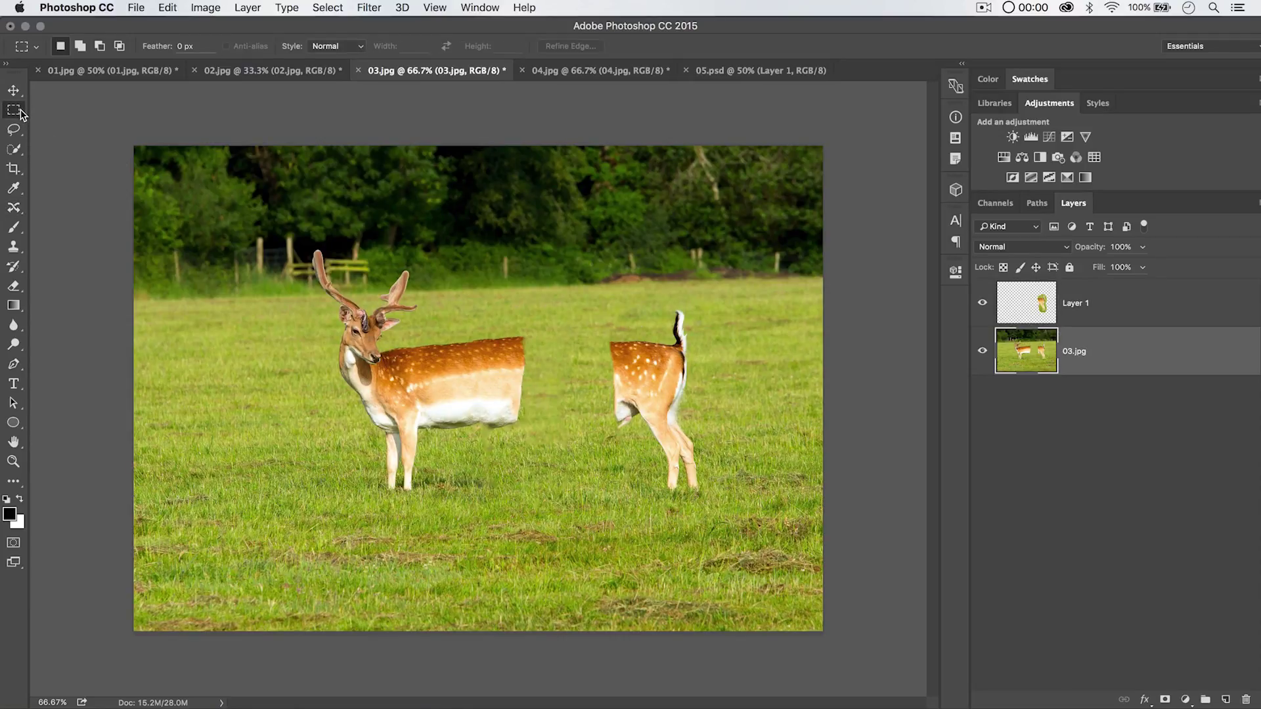
{"action": "left_click", "coordinate": [335, 8]}
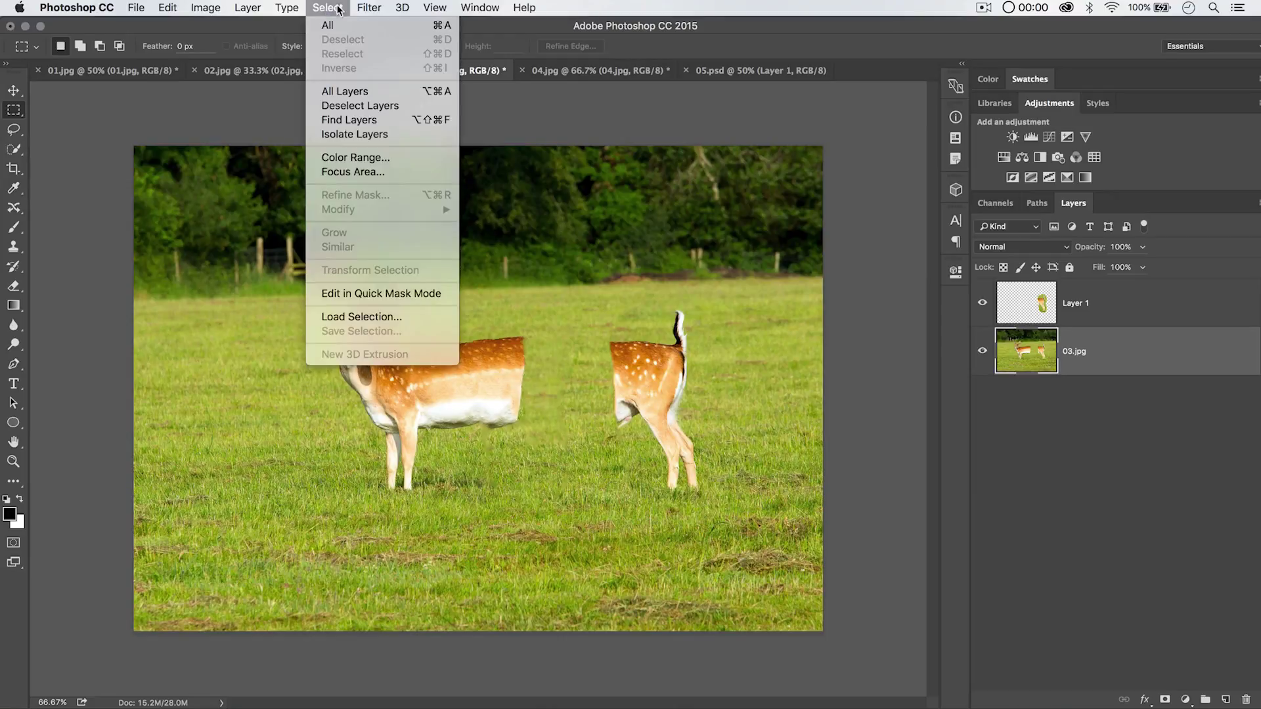
{"action": "left_click", "coordinate": [369, 160]}
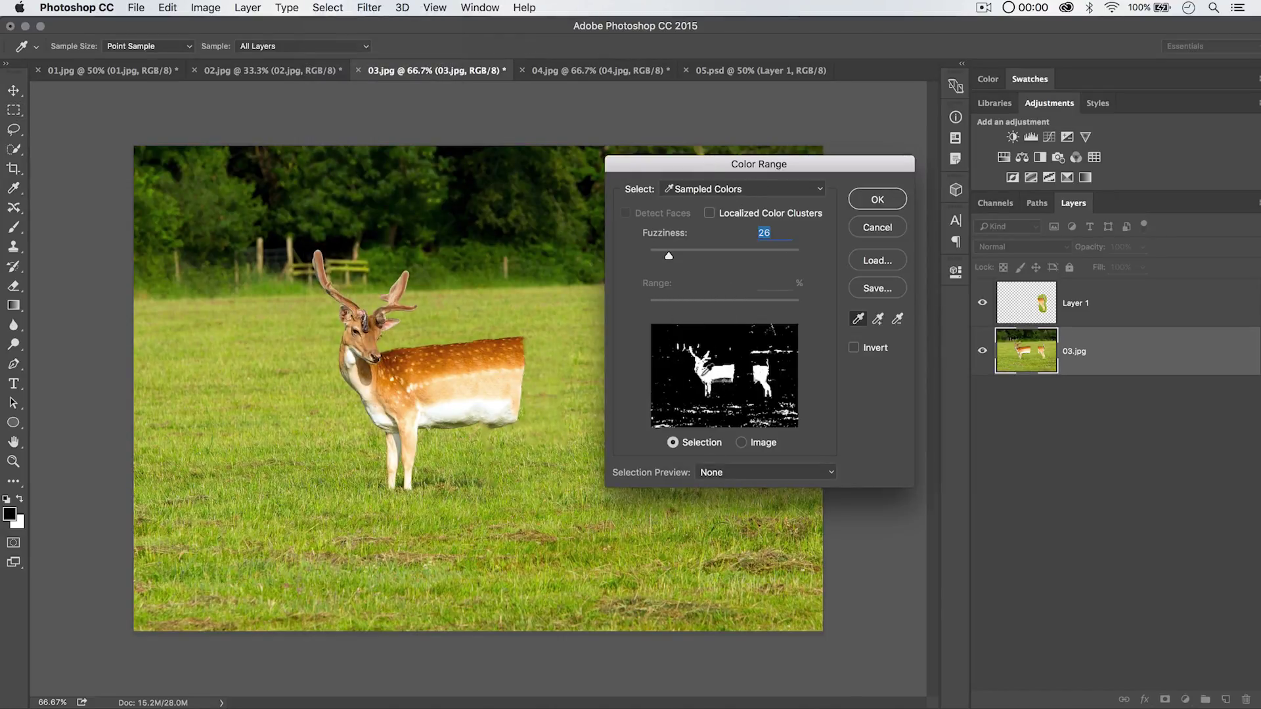
{"action": "left_click", "coordinate": [398, 365]}
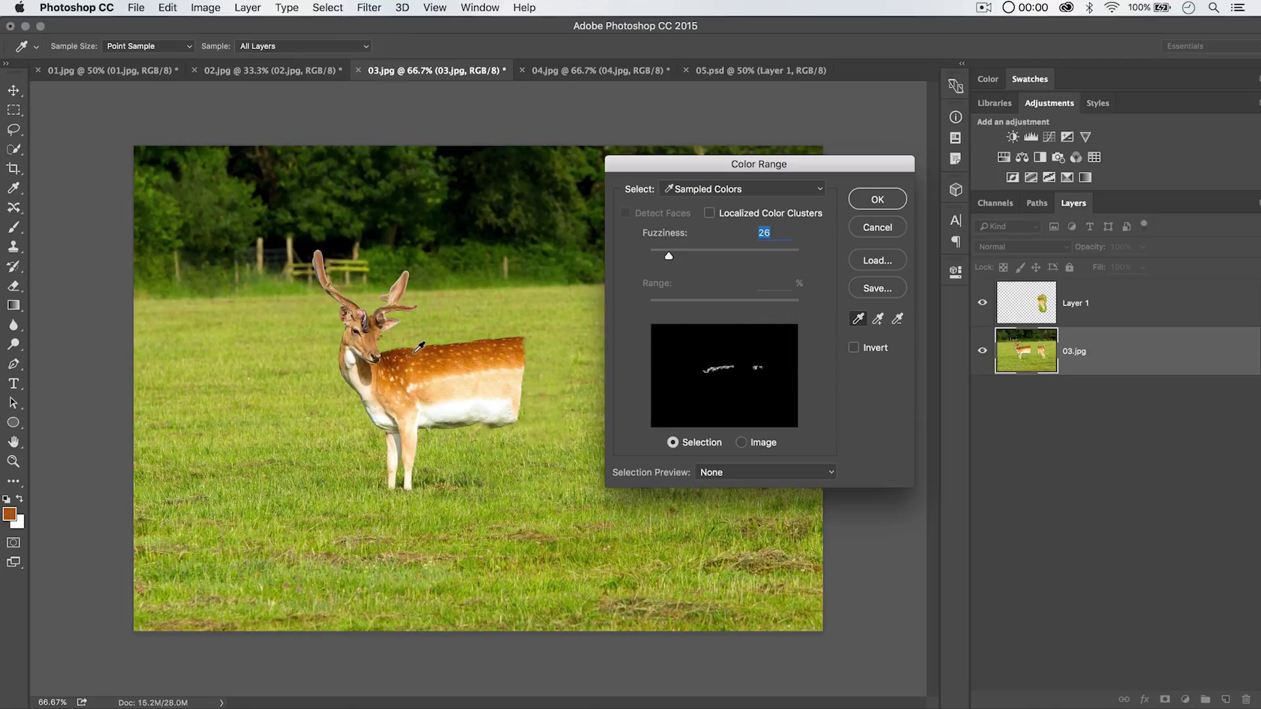
{"action": "mouse_move", "coordinate": [416, 350]}
{"action": "left_mouse_down"}
{"action": "mouse_move", "coordinate": [461, 381]}
{"action": "mouse_move", "coordinate": [413, 399]}
{"action": "mouse_move", "coordinate": [463, 409]}
{"action": "left_mouse_up"}
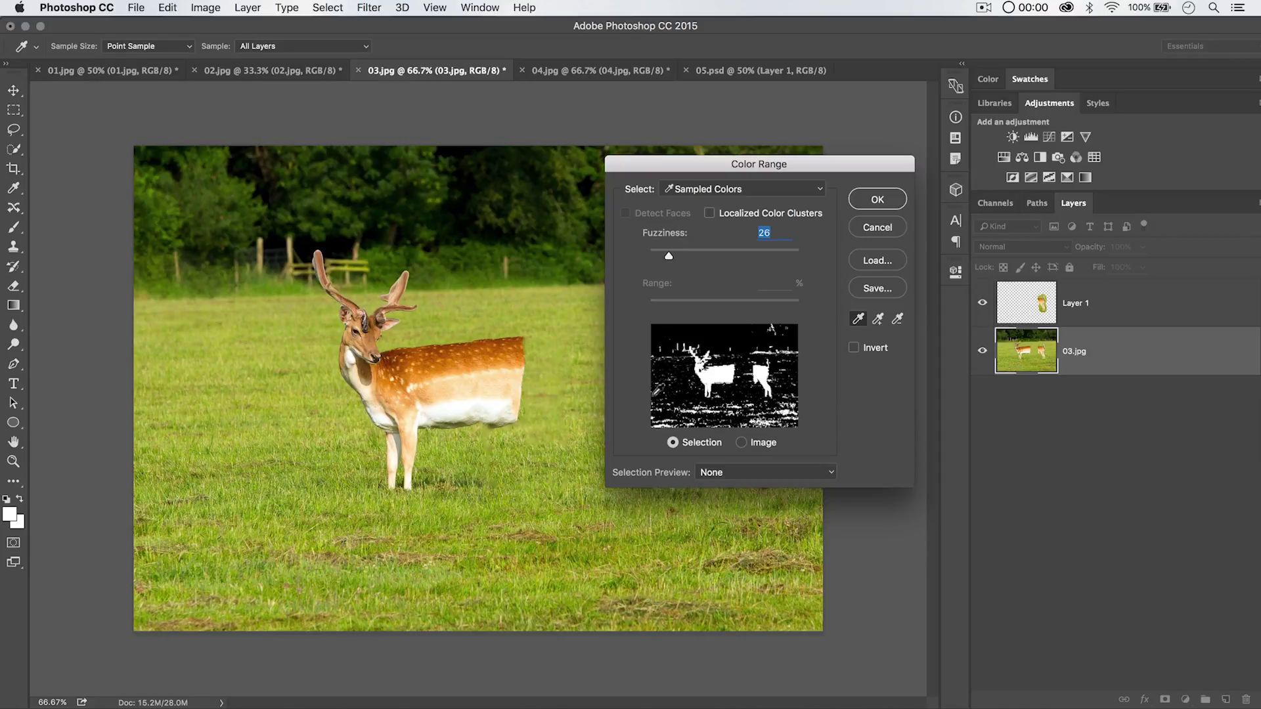
{"action": "left_click_drag", "start_coordinate": [670, 256], "coordinate": [683, 257]}
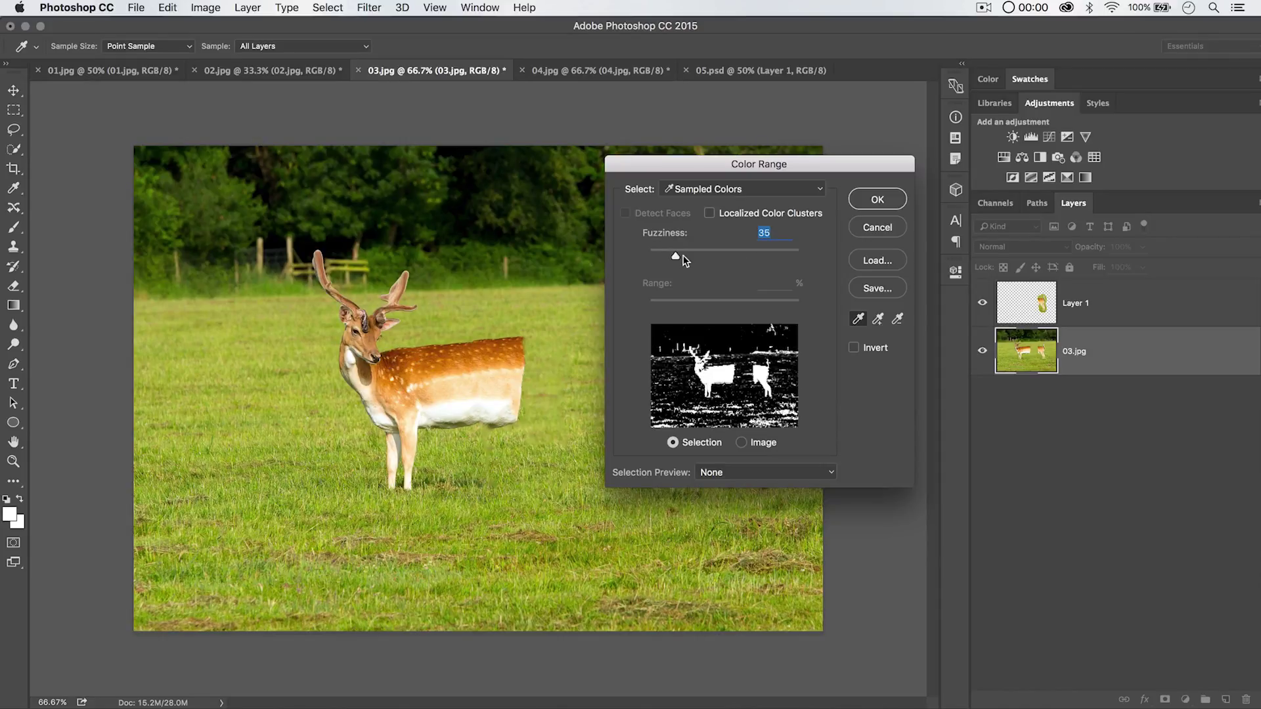
{"action": "left_click", "coordinate": [878, 203]}
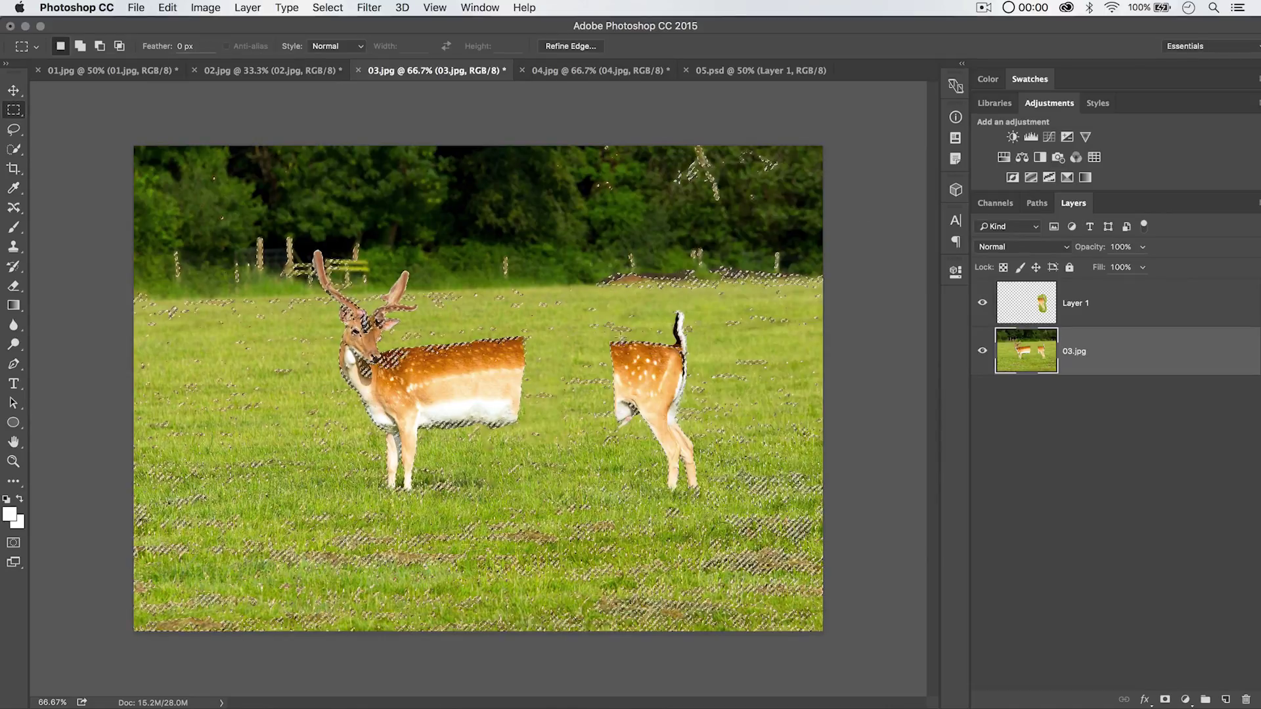
Save the selection as channel 'fawn', deselect, and confirm the channel in the Channels panel
{"action": "left_click", "coordinate": [326, 8]}
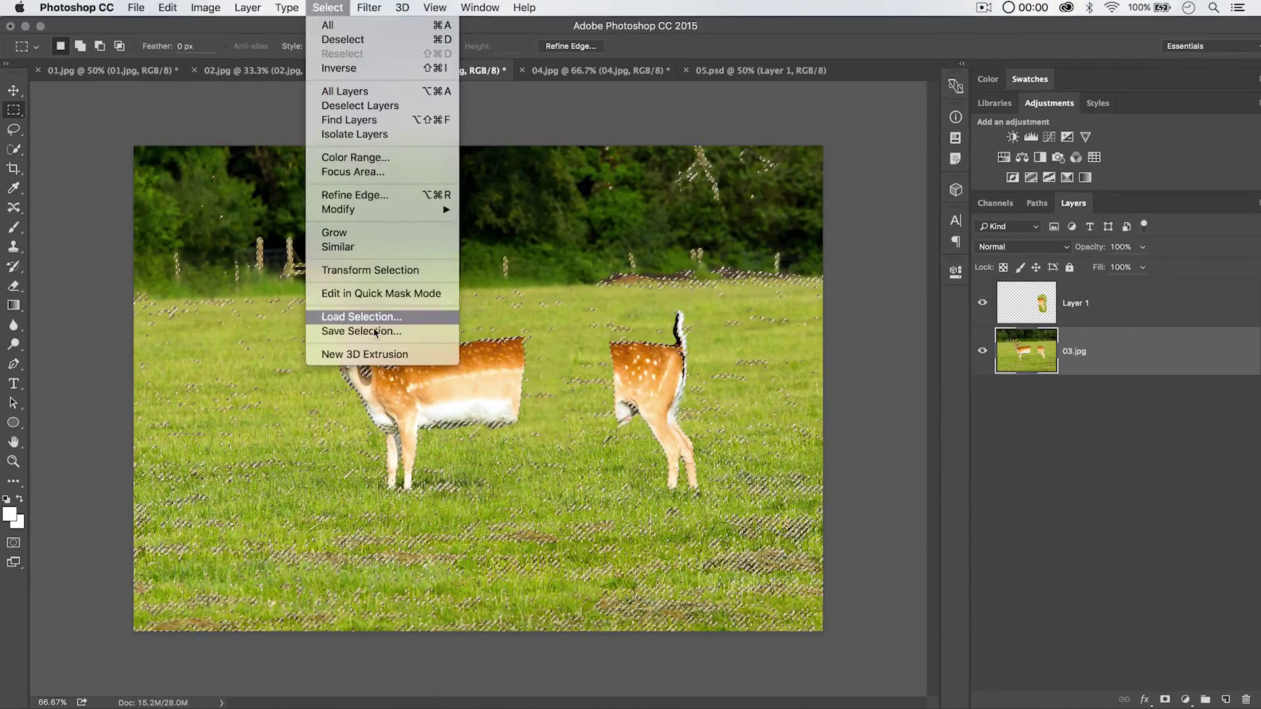
{"action": "left_click", "coordinate": [367, 332]}
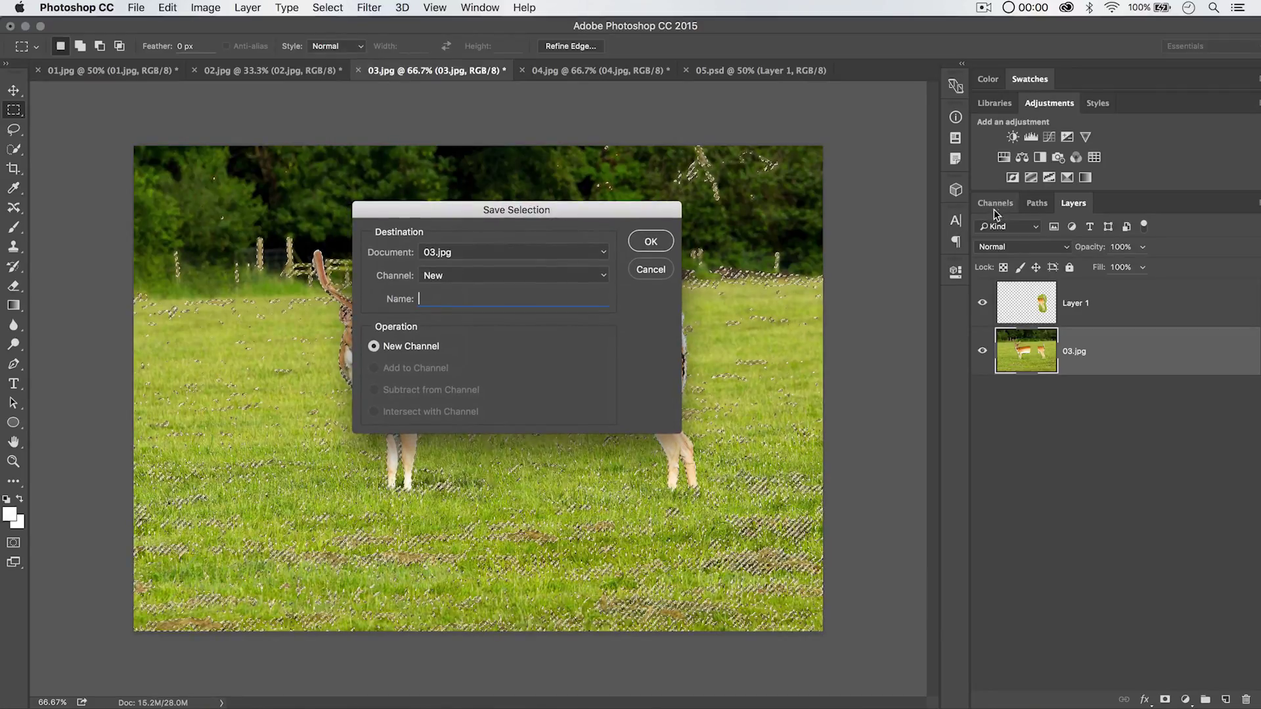
{"action": "type", "text": "fawmn"}
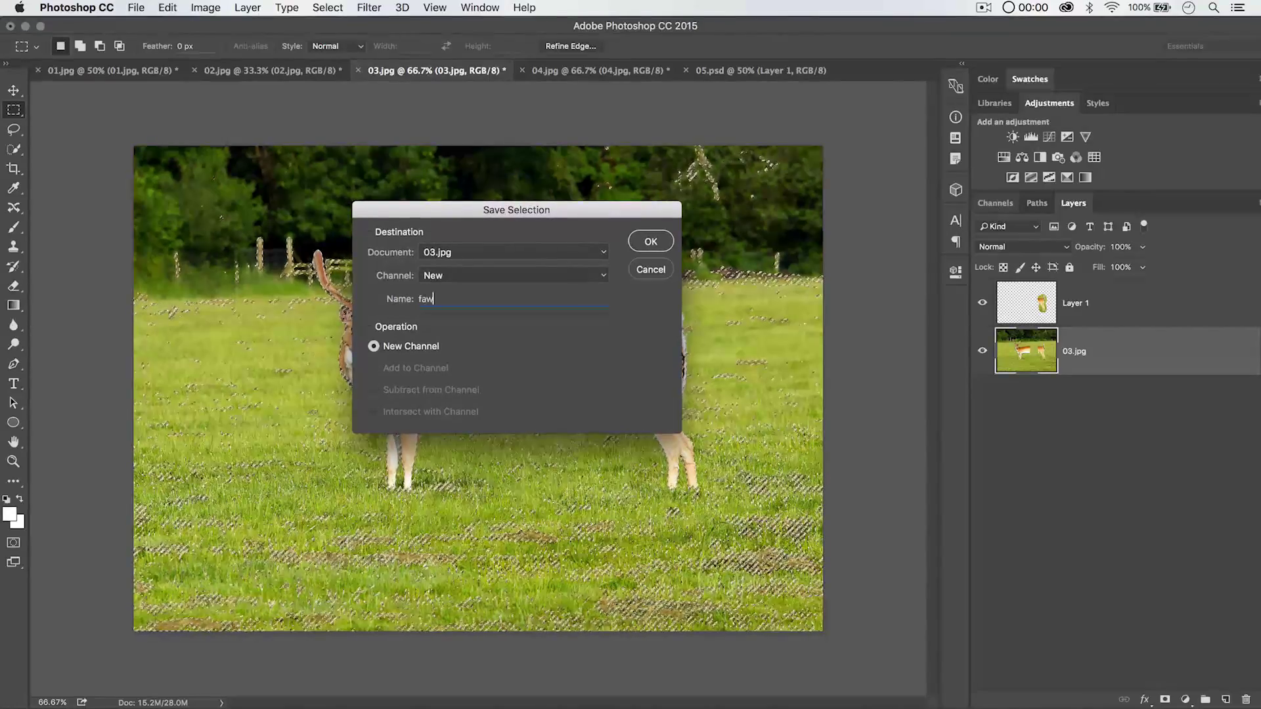
{"action": "key", "text": "BackSpace"}
{"action": "key", "text": "BackSpace"}
{"action": "type", "text": "n"}
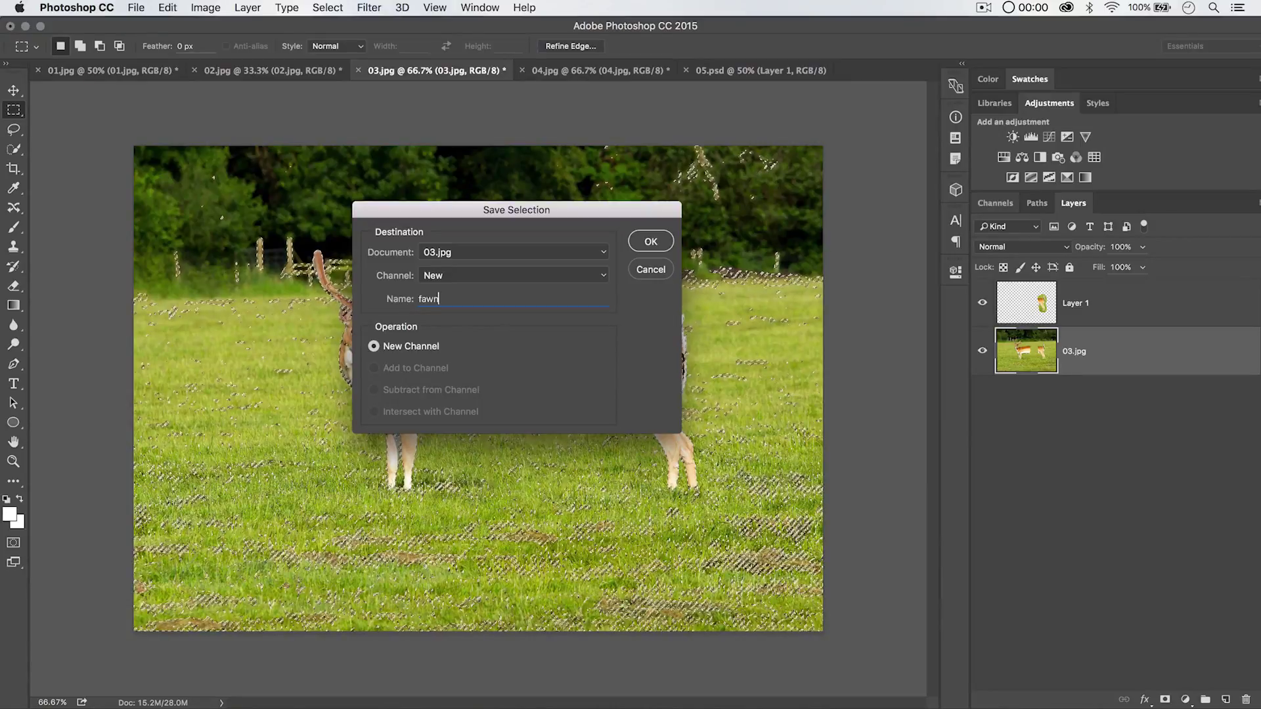
{"action": "left_click", "coordinate": [664, 243]}
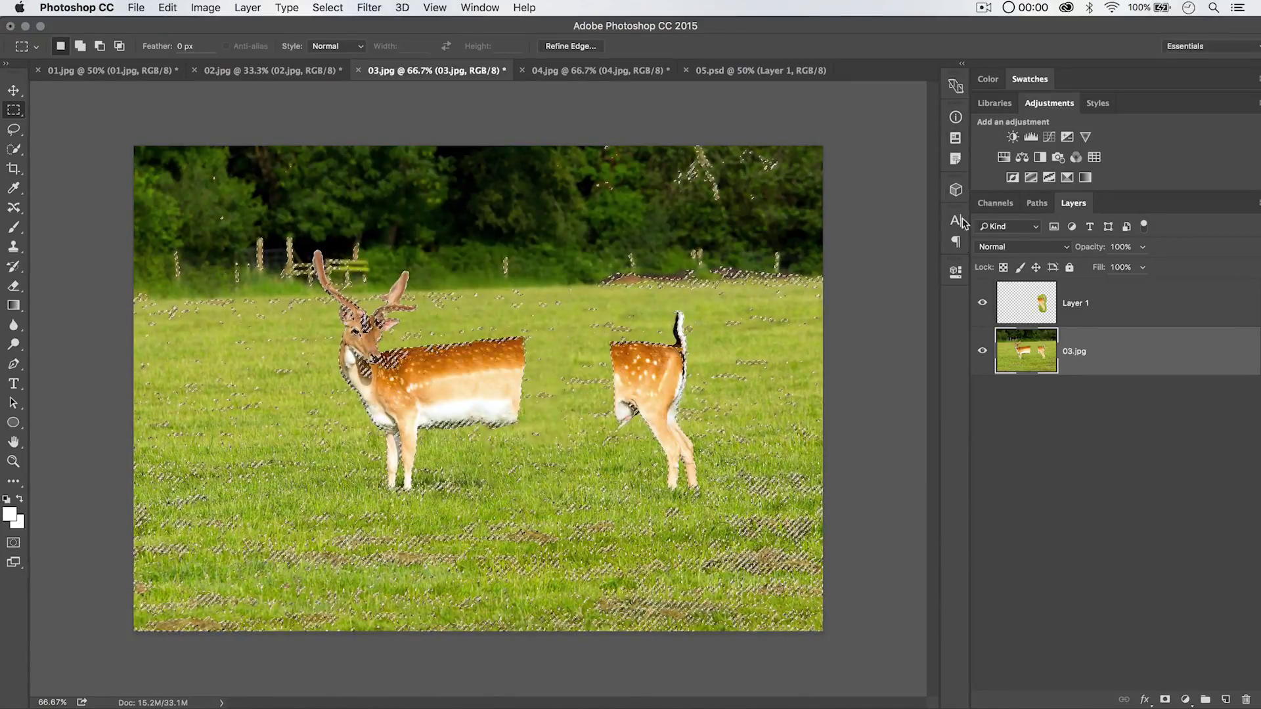
{"action": "key", "text": "super+d"}
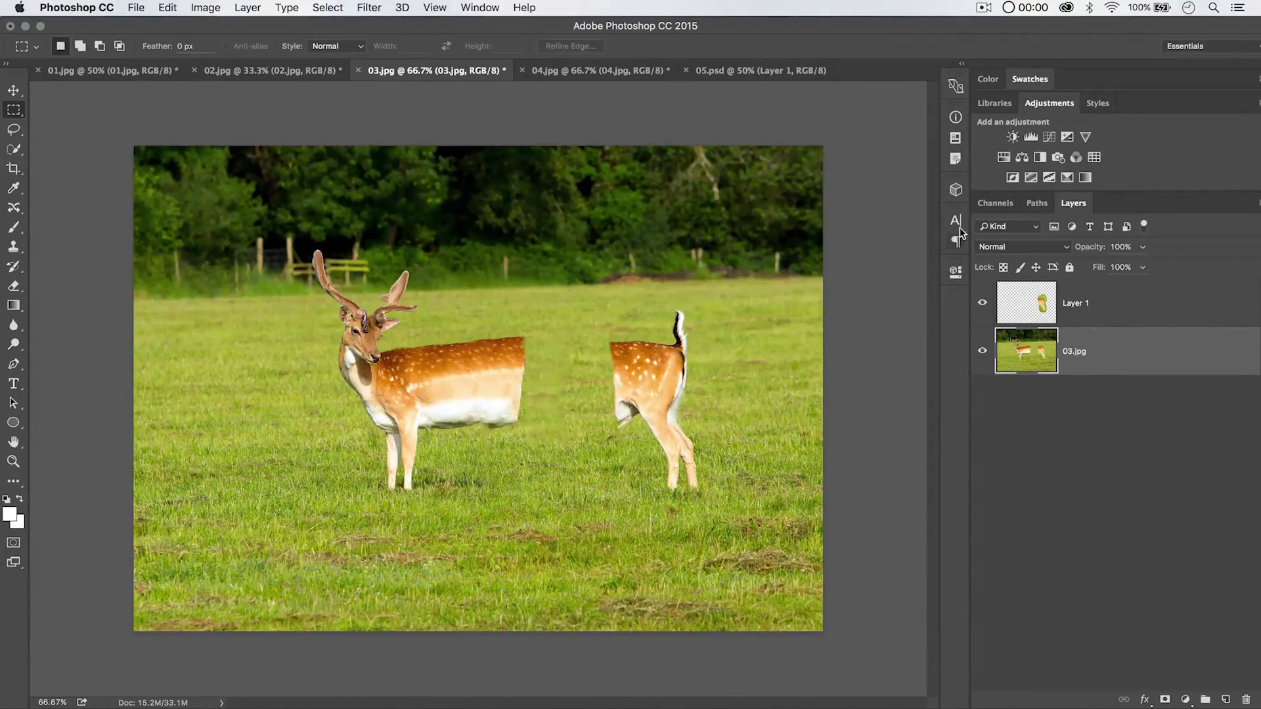
{"action": "left_click", "coordinate": [994, 203]}
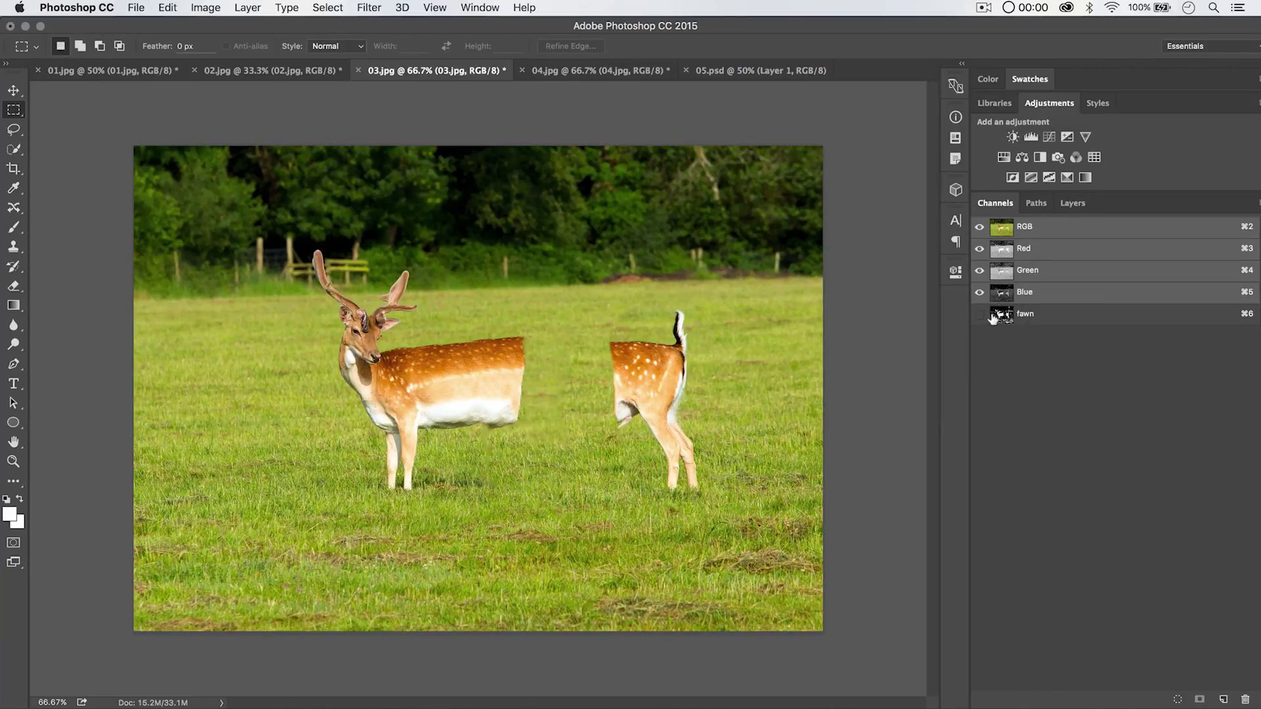
{"action": "left_click", "coordinate": [1073, 203]}
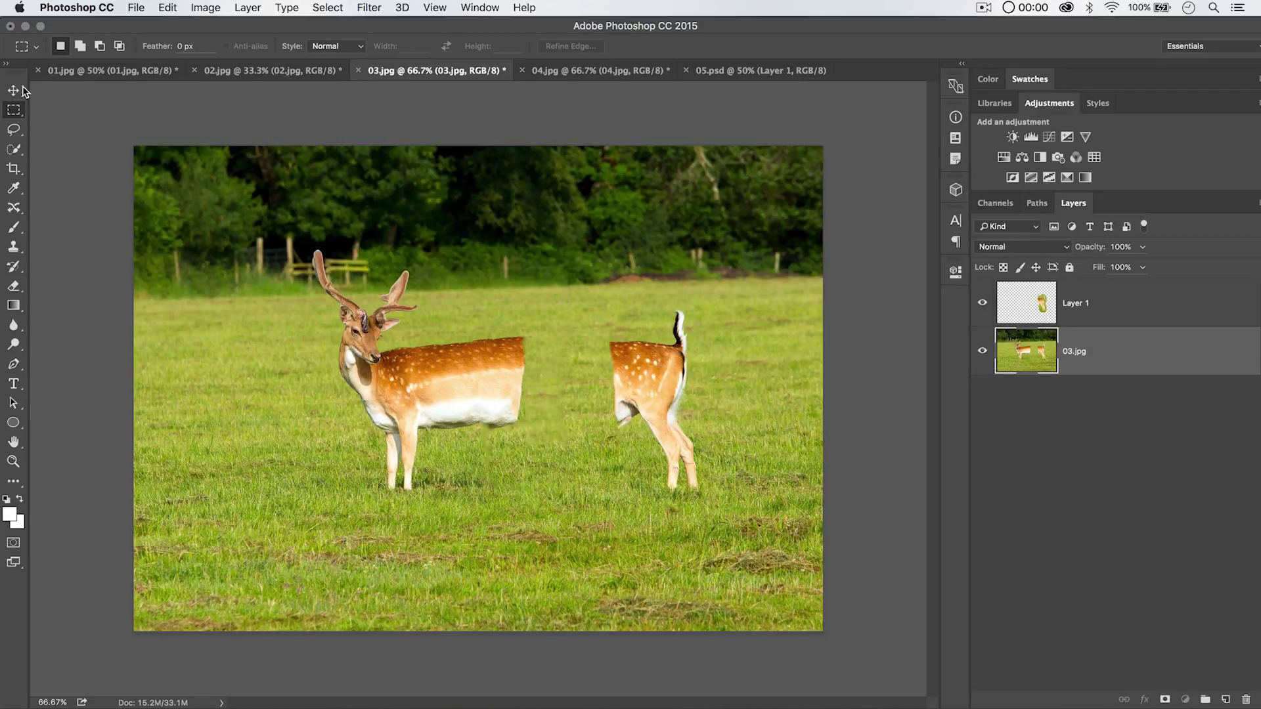
Box the deer's midsection and start Content-Aware Scale with the fawn channel protected
{"action": "left_click_drag", "start_coordinate": [541, 308], "coordinate": [438, 469]}
{"action": "left_click", "coordinate": [169, 8]}
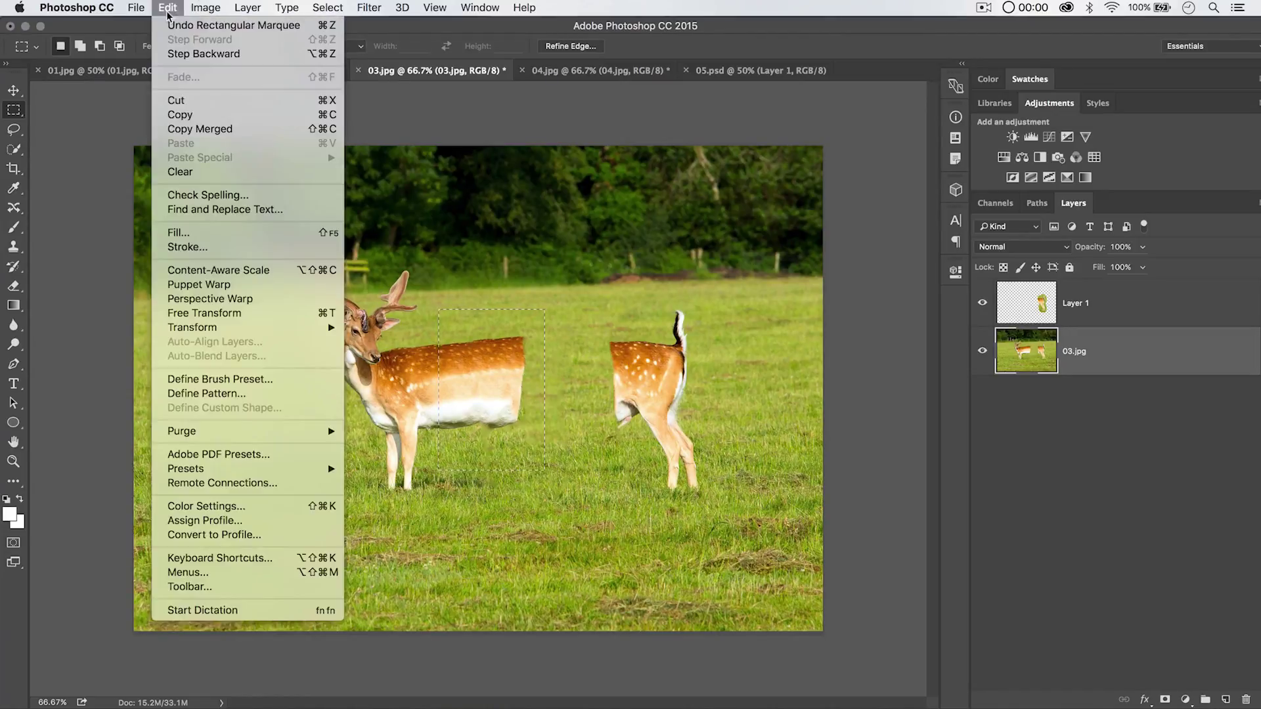
{"action": "left_click", "coordinate": [260, 274]}
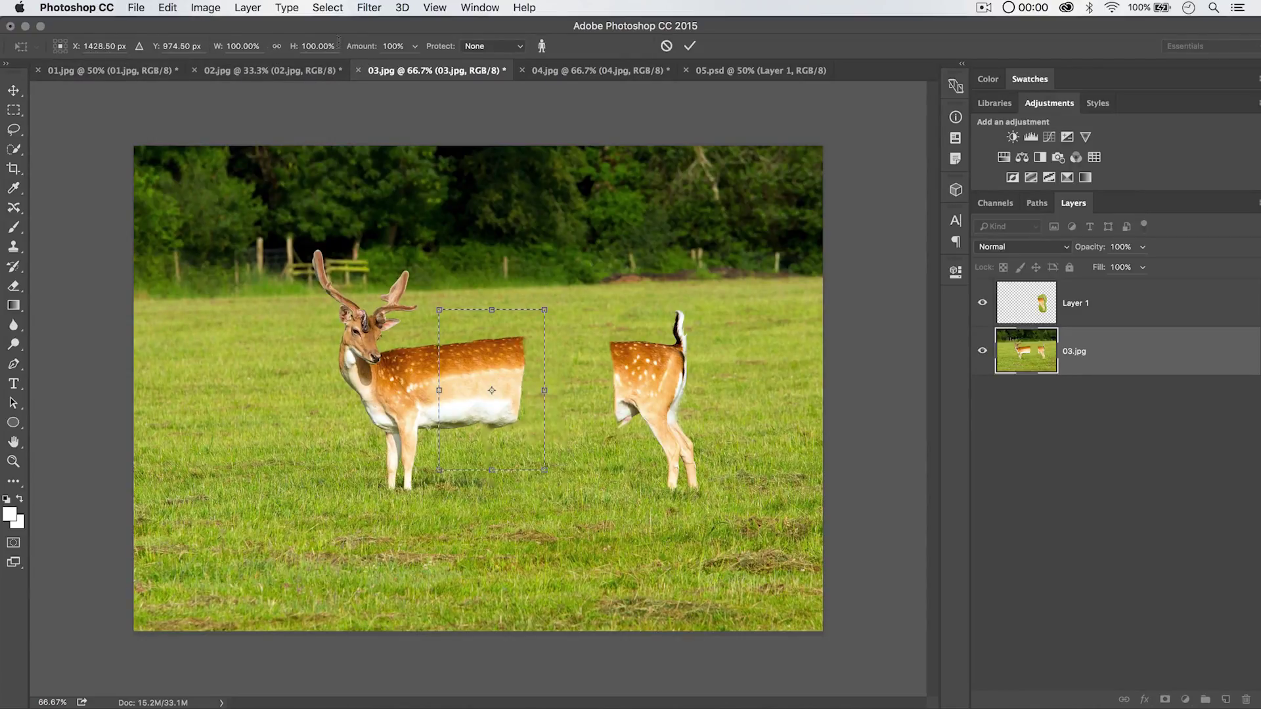
{"action": "left_click", "coordinate": [499, 48]}
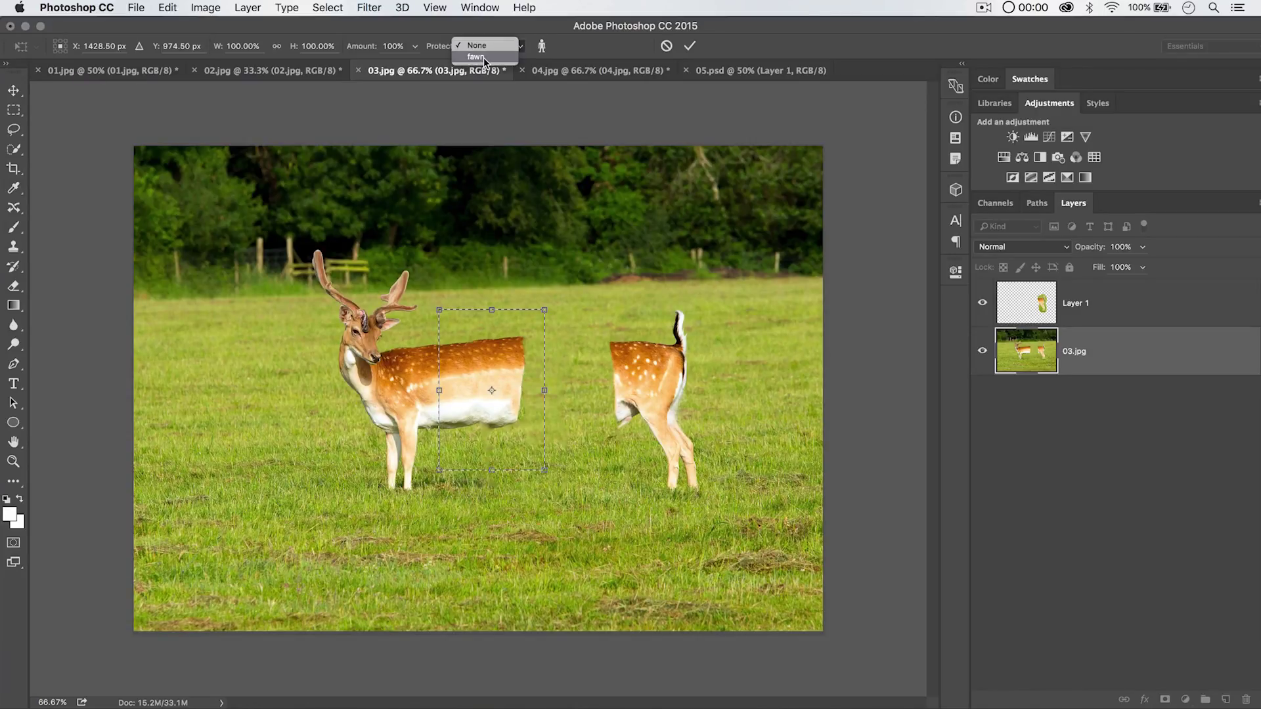
{"action": "left_click", "coordinate": [479, 57]}
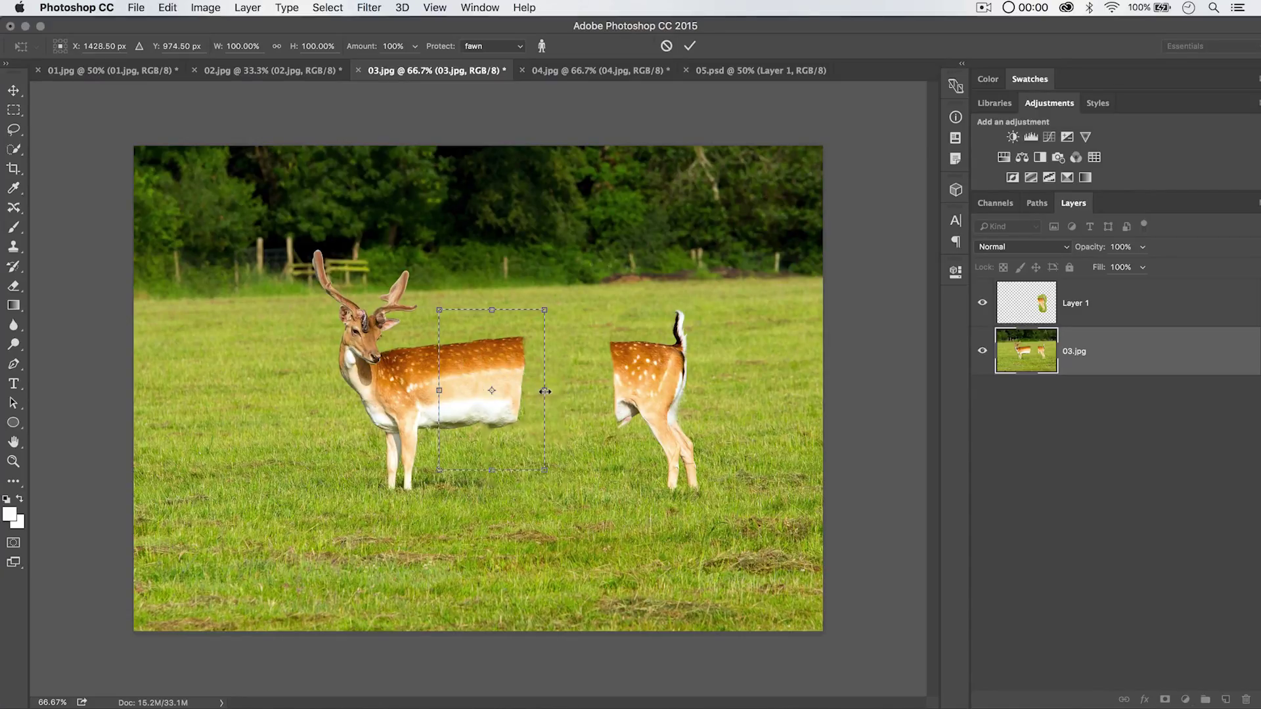
Stretch the midsection right toward the hindquarters, commit it, then undo the stretch
{"action": "left_click_drag", "start_coordinate": [545, 391], "coordinate": [766, 379]}
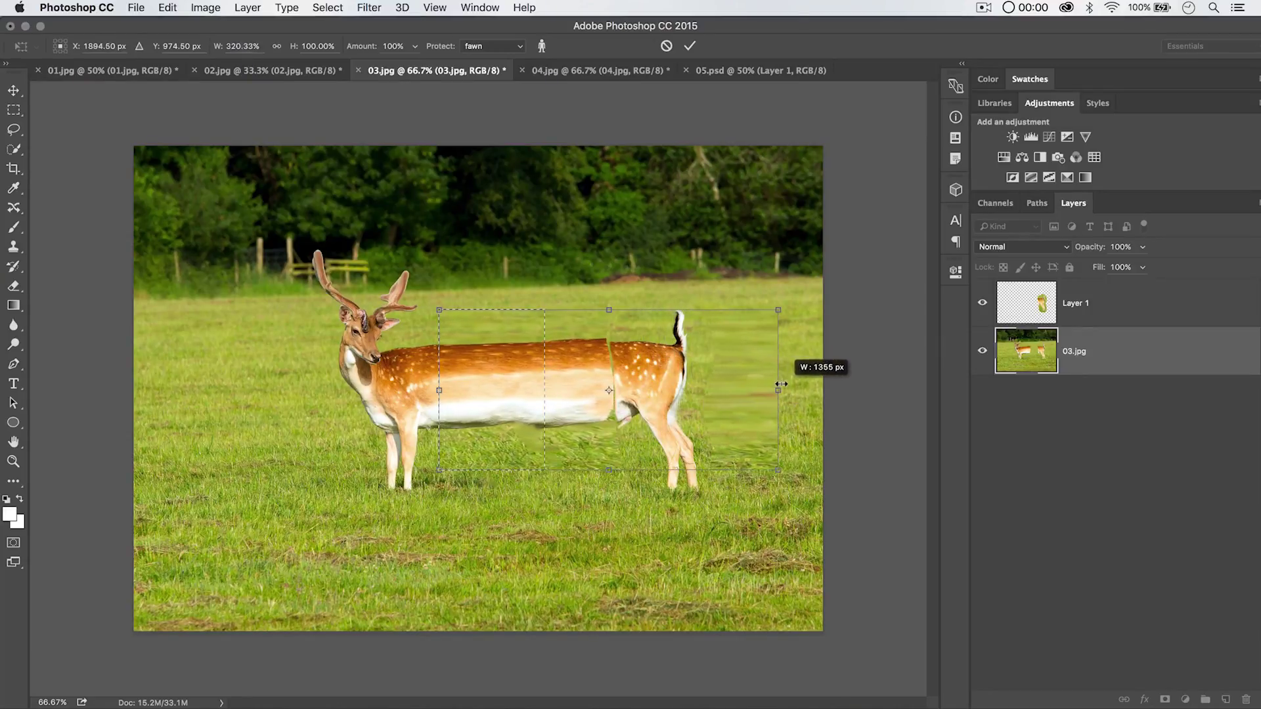
{"action": "left_click_drag", "start_coordinate": [781, 384], "coordinate": [798, 388]}
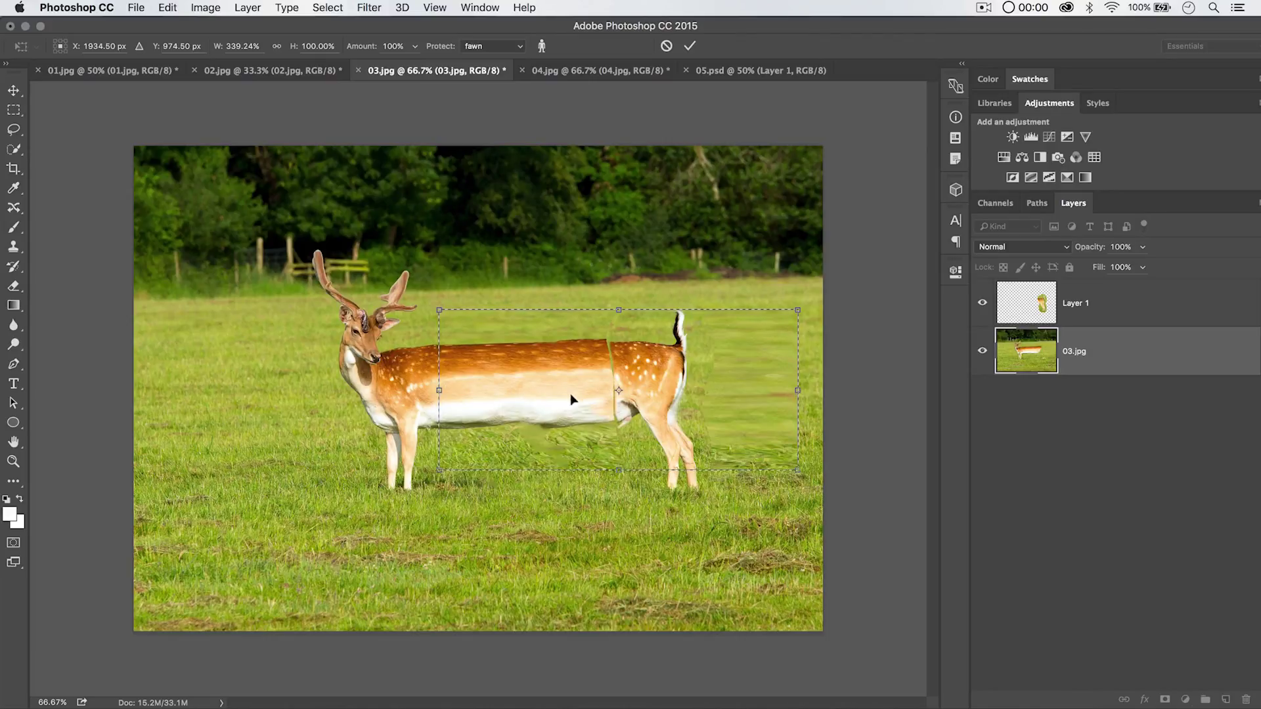
{"action": "left_click", "coordinate": [689, 46]}
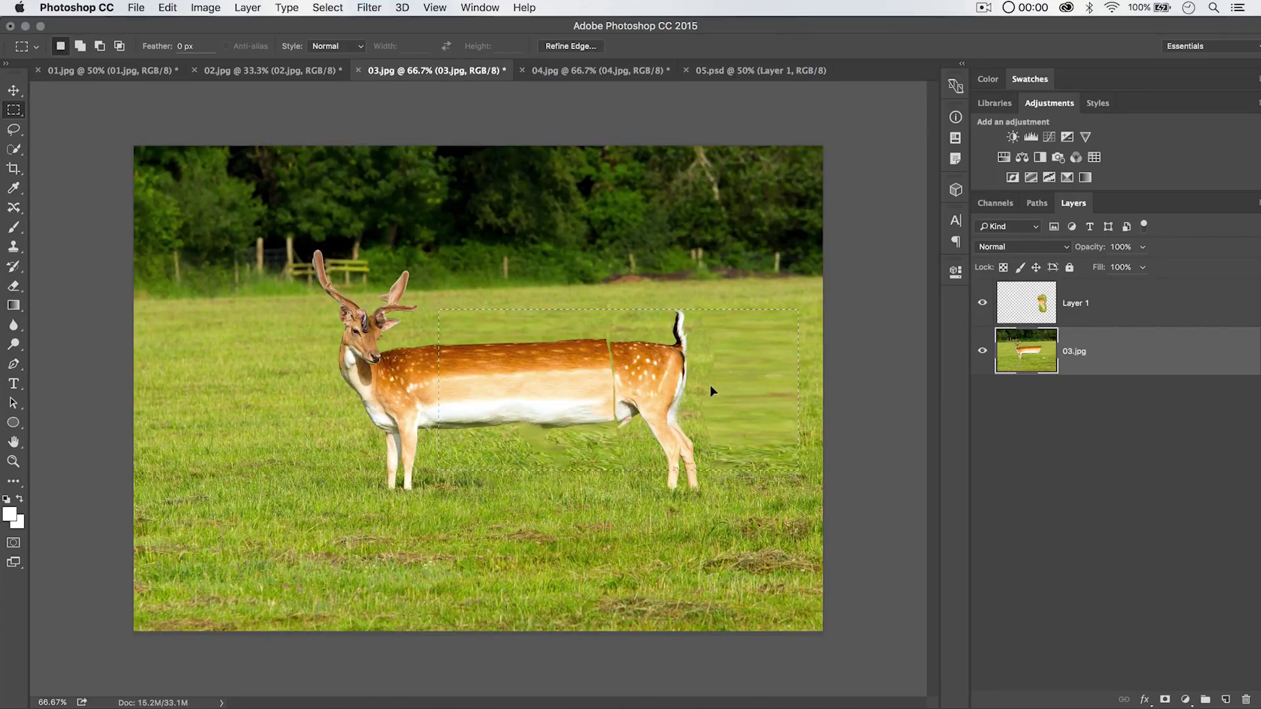
{"action": "key", "text": "super+z"}
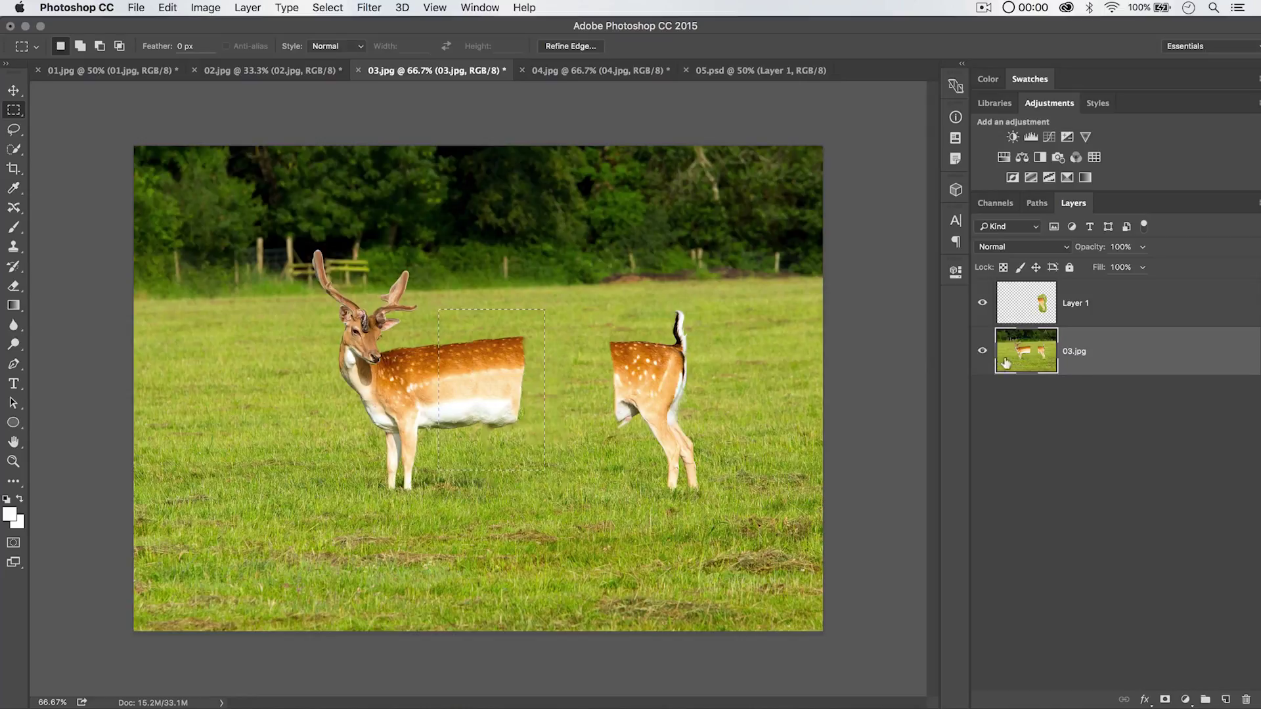
Copy the boxed midsection to Layer 2 and content-aware stretch it right to about 346%, protecting fawn
{"action": "key", "text": "super+j"}
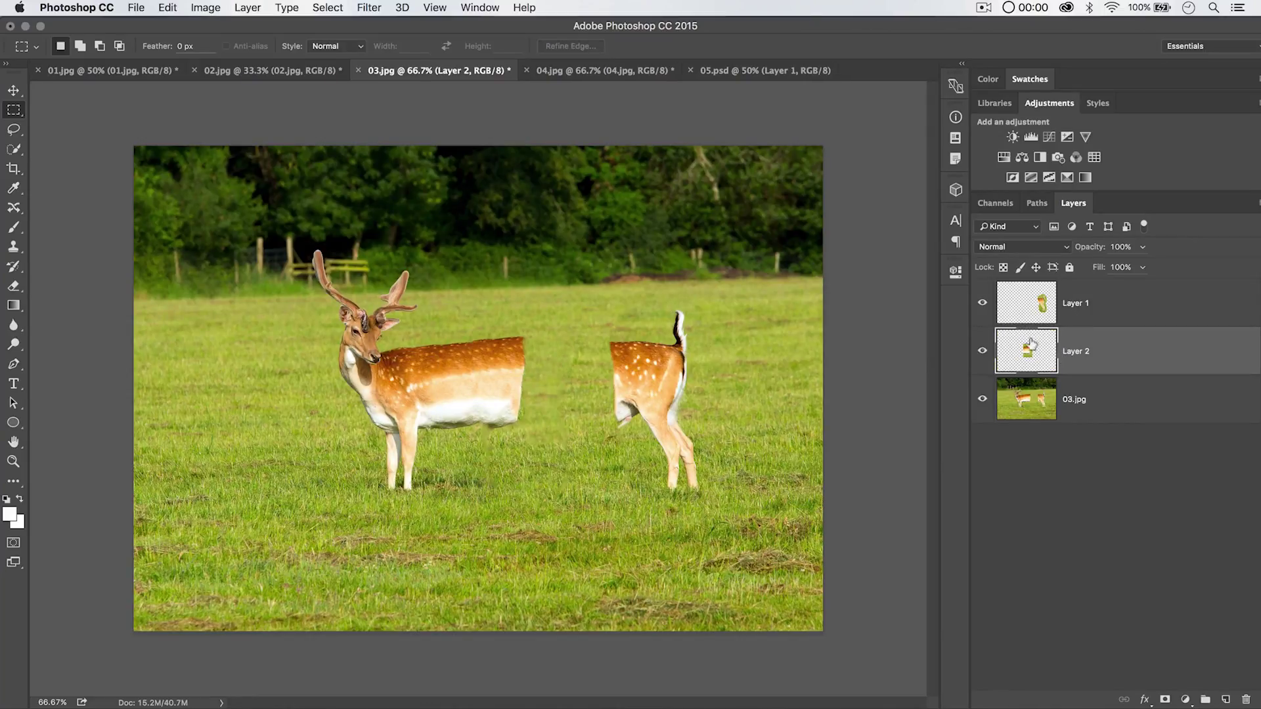
{"action": "left_click", "coordinate": [169, 7]}
{"action": "mouse_move", "coordinate": [205, 7]}
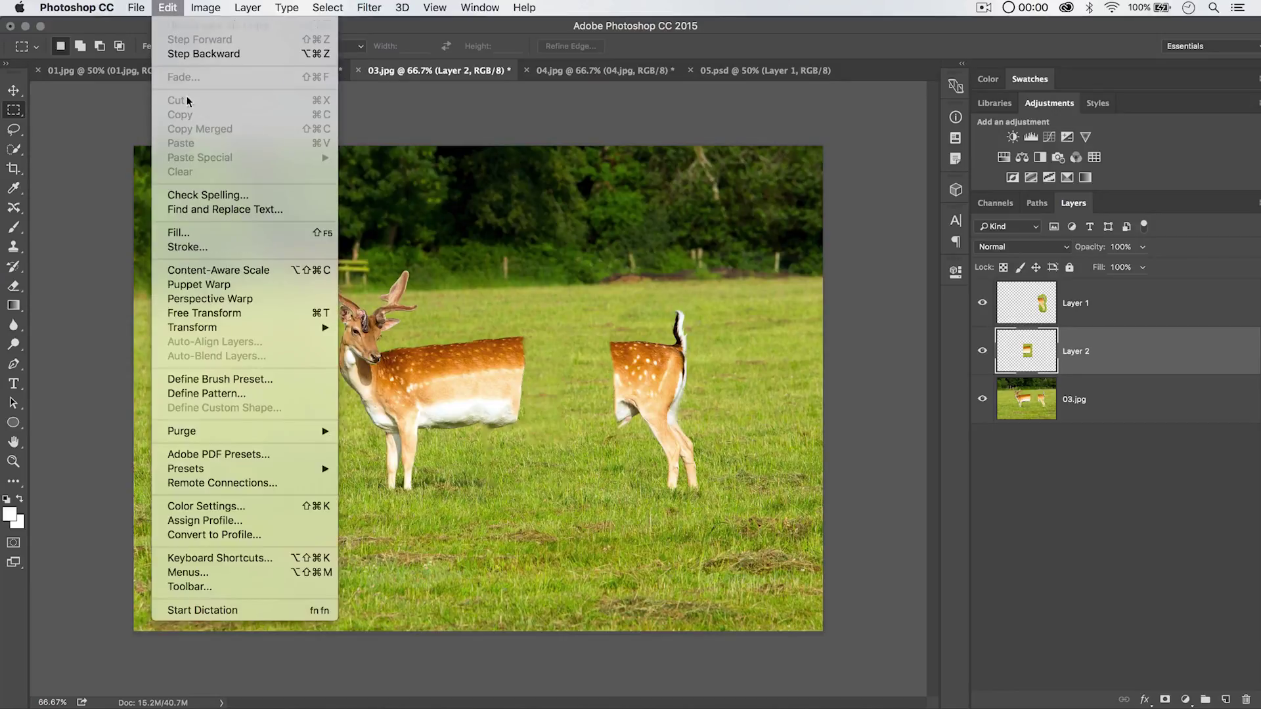
{"action": "left_click", "coordinate": [242, 270]}
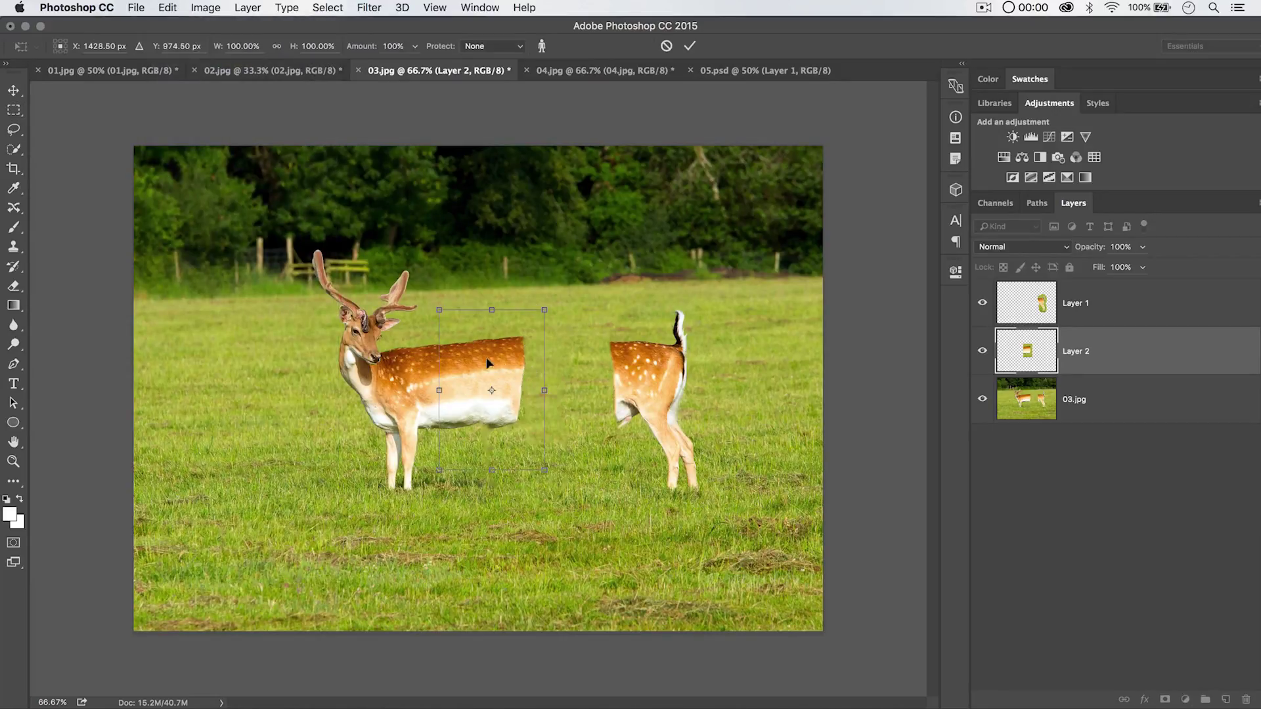
{"action": "left_click", "coordinate": [494, 46]}
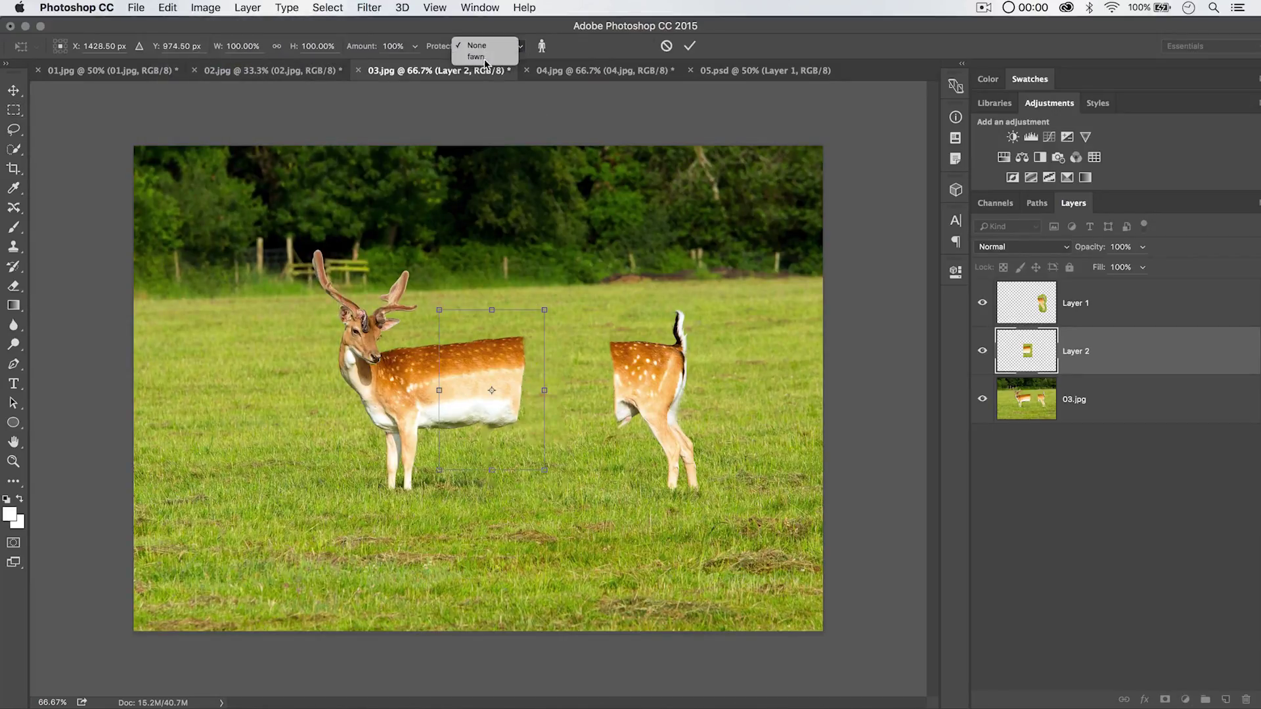
{"action": "left_click", "coordinate": [489, 63]}
{"action": "left_click_drag", "start_coordinate": [544, 391], "coordinate": [805, 381]}
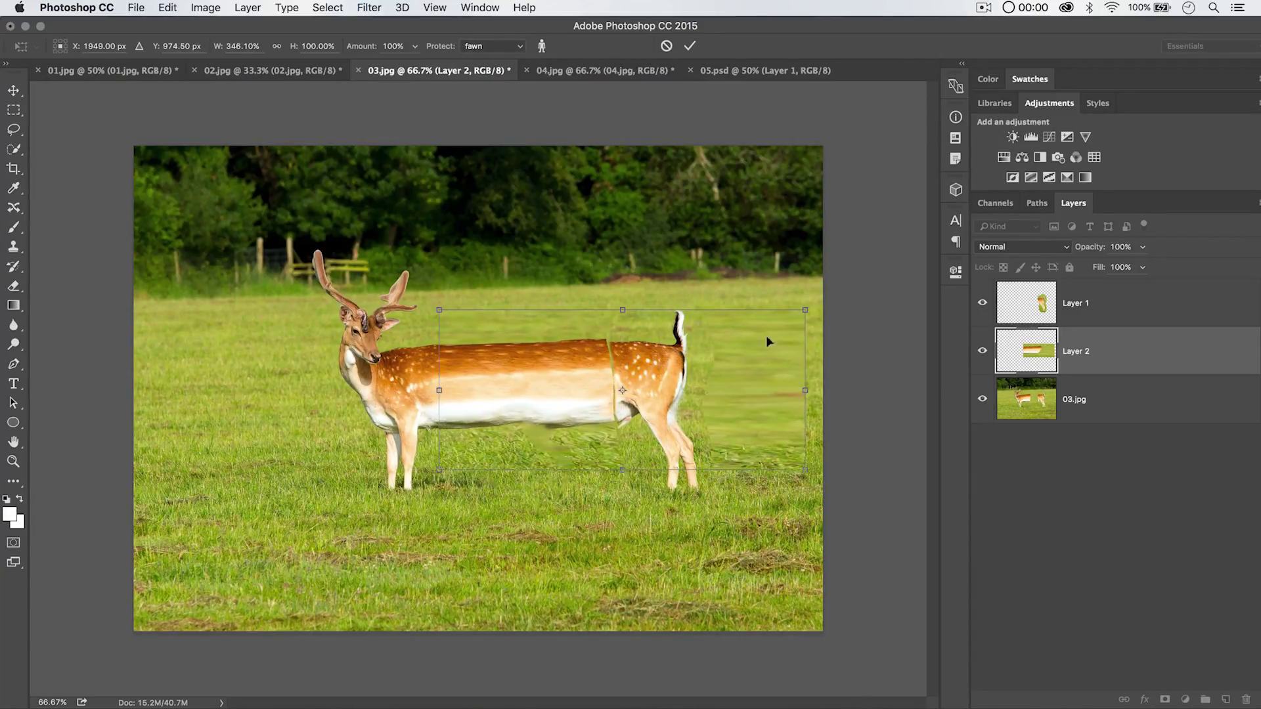
{"action": "left_click", "coordinate": [689, 46]}
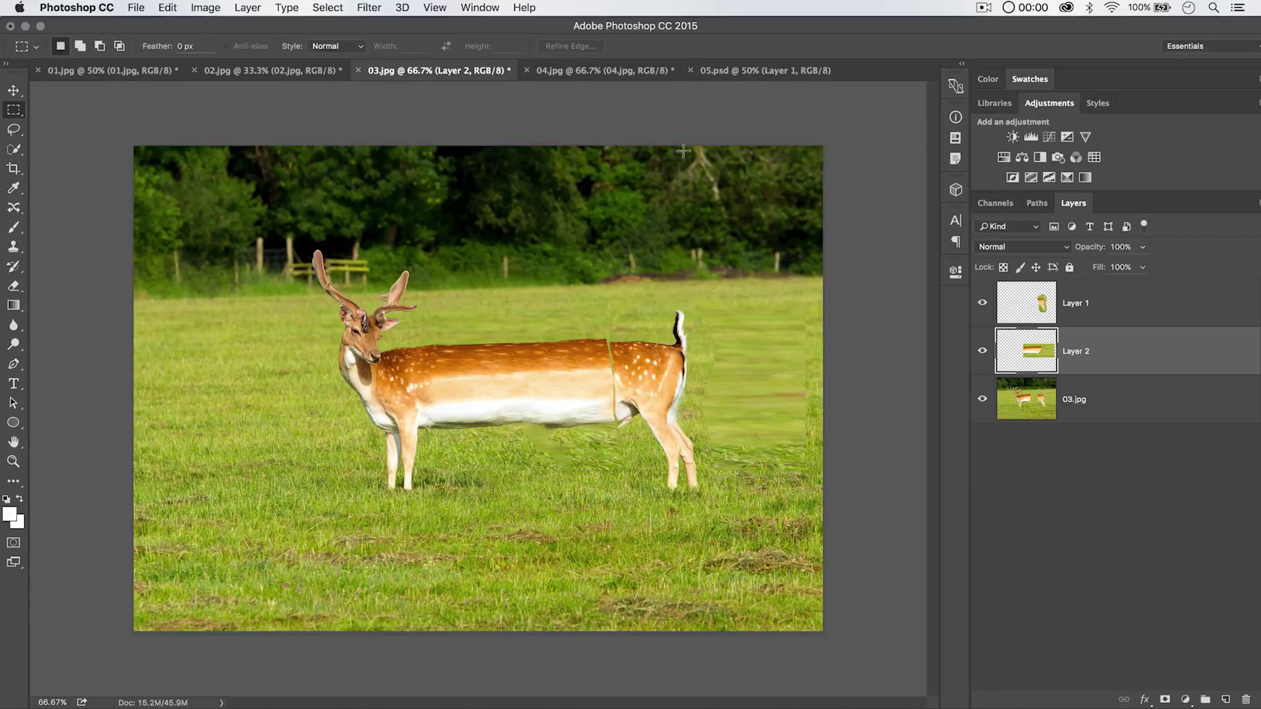
Mask Layer 2 and paint with a soft black brush over the stretched grass beside and above the deer
{"action": "left_click", "coordinate": [1165, 699]}
{"action": "key", "text": "b"}
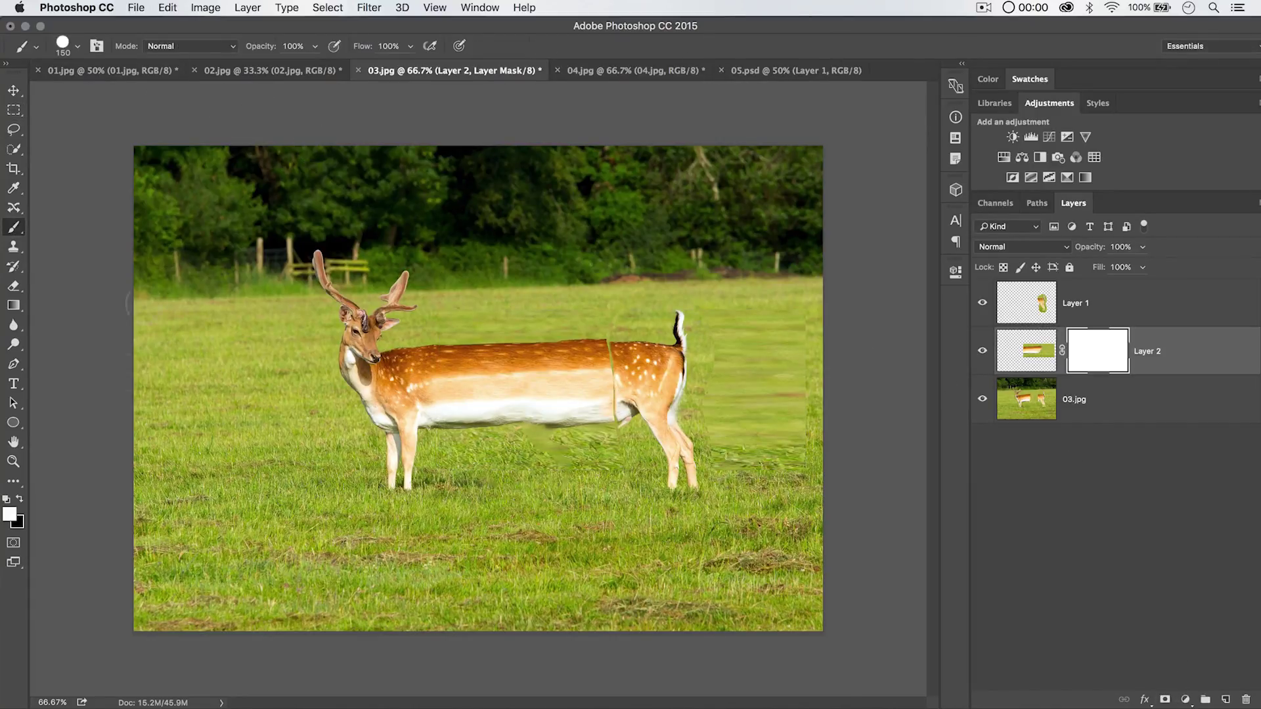
{"action": "left_click", "coordinate": [19, 500]}
{"action": "right_click", "coordinate": [352, 270]}
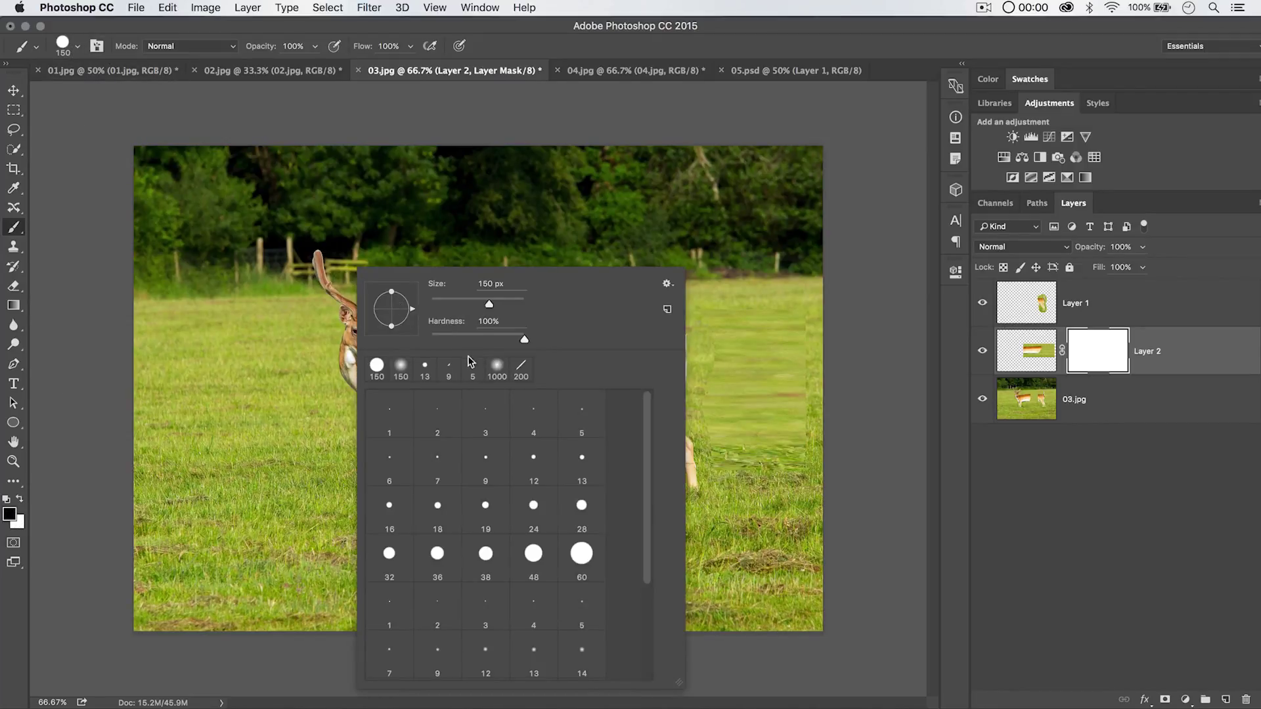
{"action": "left_click_drag", "start_coordinate": [469, 341], "coordinate": [419, 345]}
{"action": "left_click", "coordinate": [827, 266]}
{"action": "mouse_move", "coordinate": [798, 285]}
{"action": "left_mouse_down"}
{"action": "mouse_move", "coordinate": [779, 394]}
{"action": "mouse_move", "coordinate": [794, 443]}
{"action": "mouse_move", "coordinate": [757, 431]}
{"action": "mouse_move", "coordinate": [717, 453]}
{"action": "mouse_move", "coordinate": [725, 324]}
{"action": "left_mouse_up"}
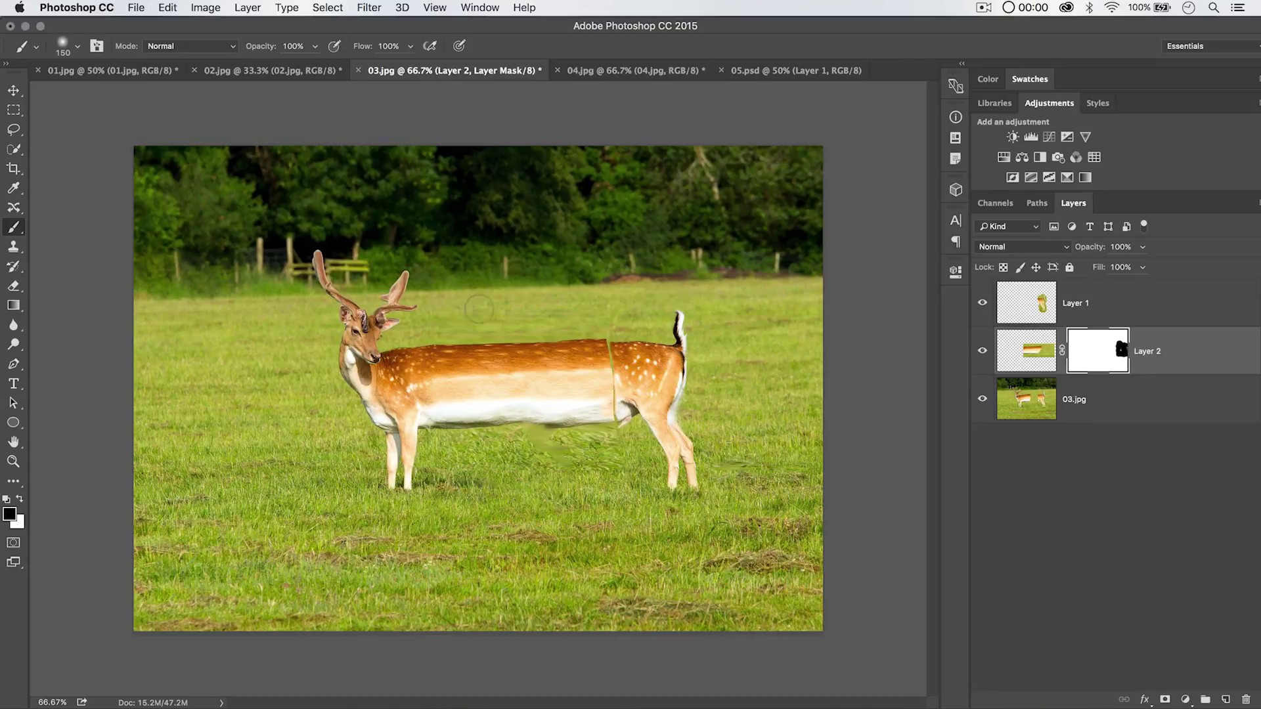
{"action": "mouse_move", "coordinate": [473, 313]}
{"action": "left_mouse_down"}
{"action": "mouse_move", "coordinate": [562, 314]}
{"action": "mouse_move", "coordinate": [509, 314]}
{"action": "left_mouse_up"}
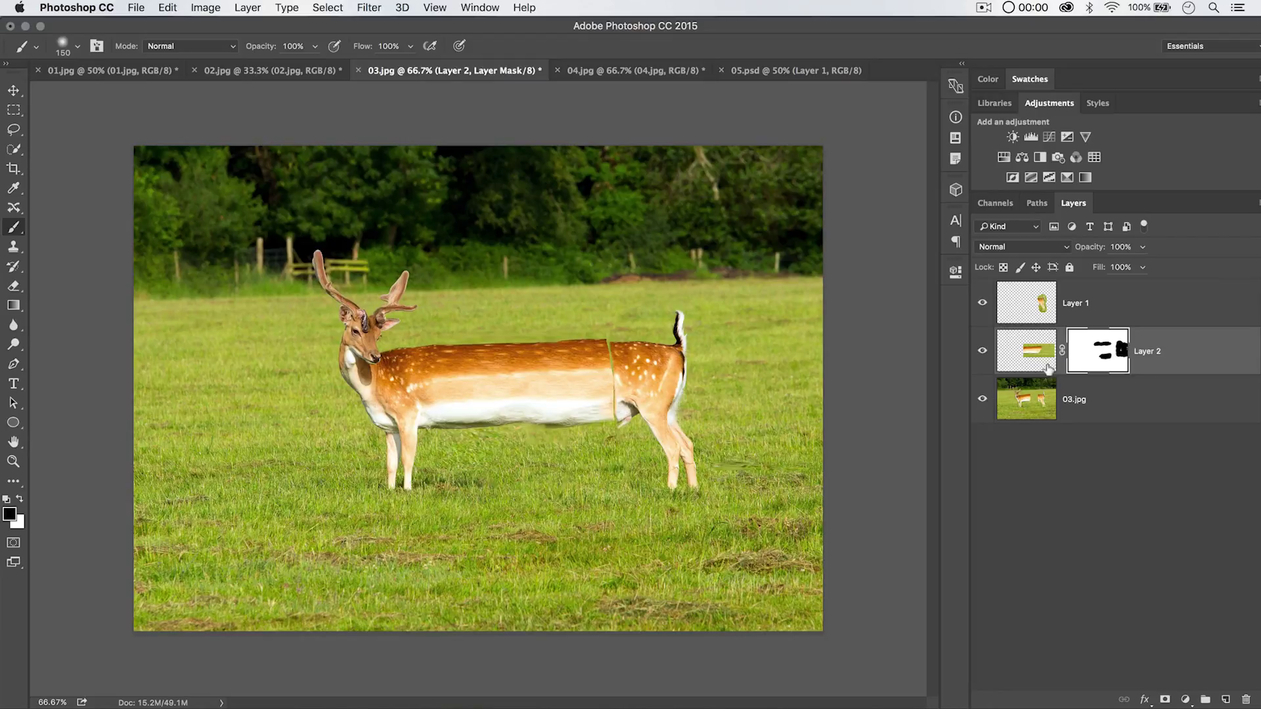
Mask Layer 1 and paint out the seam between the body pieces, undoing one stray stroke
{"action": "left_click", "coordinate": [1029, 308]}
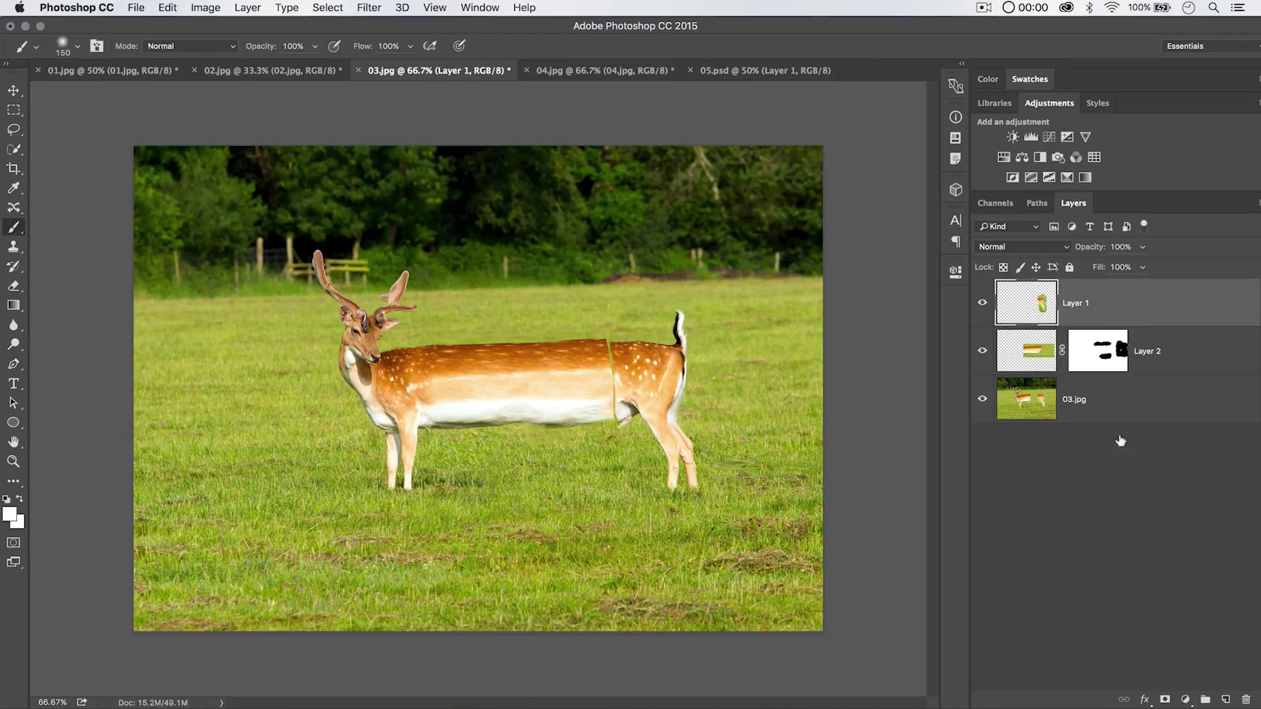
{"action": "left_click", "coordinate": [1165, 699]}
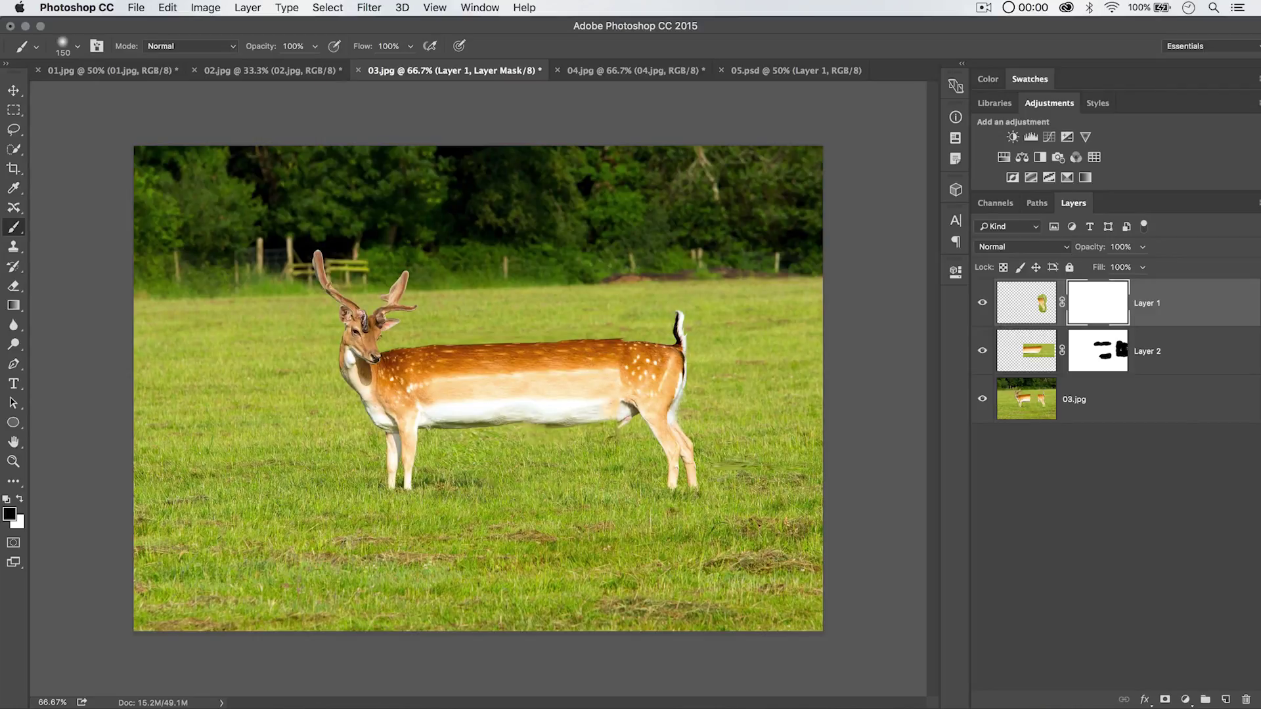
{"action": "left_click_drag", "start_coordinate": [600, 423], "coordinate": [597, 348]}
{"action": "left_click", "coordinate": [1096, 353]}
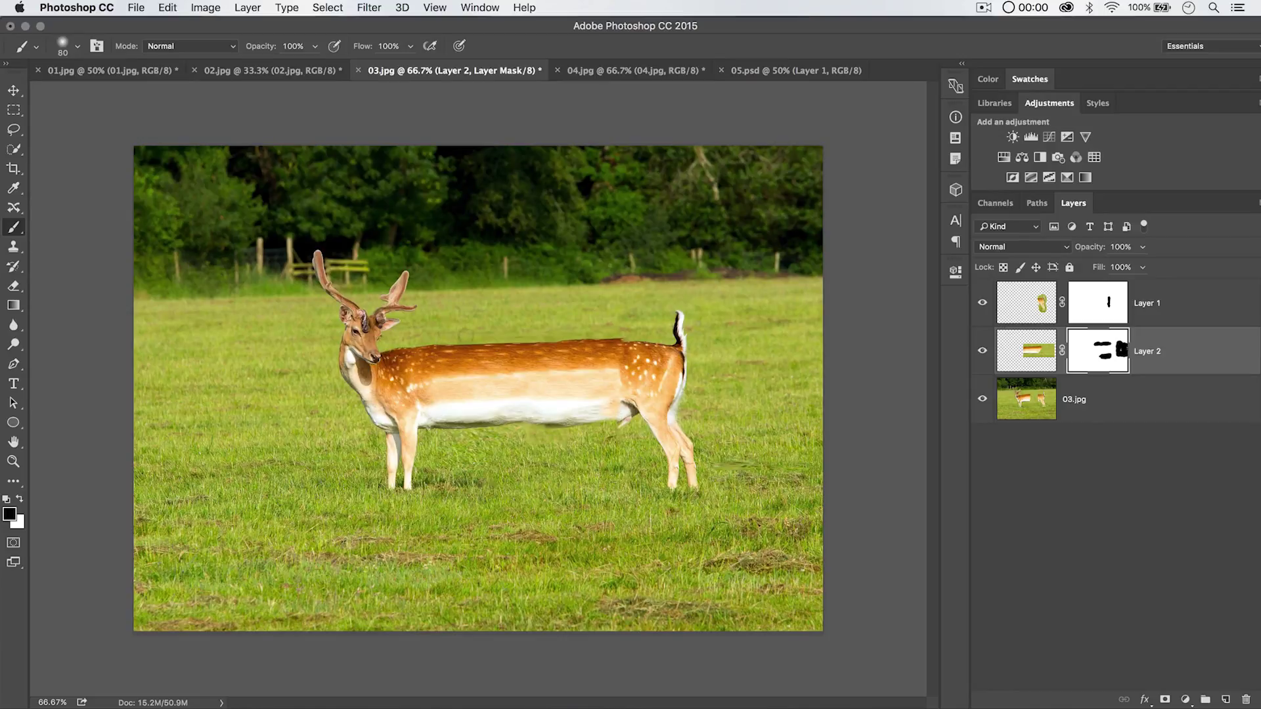
{"action": "key", "text": "super+z"}
{"action": "left_click", "coordinate": [1098, 308]}
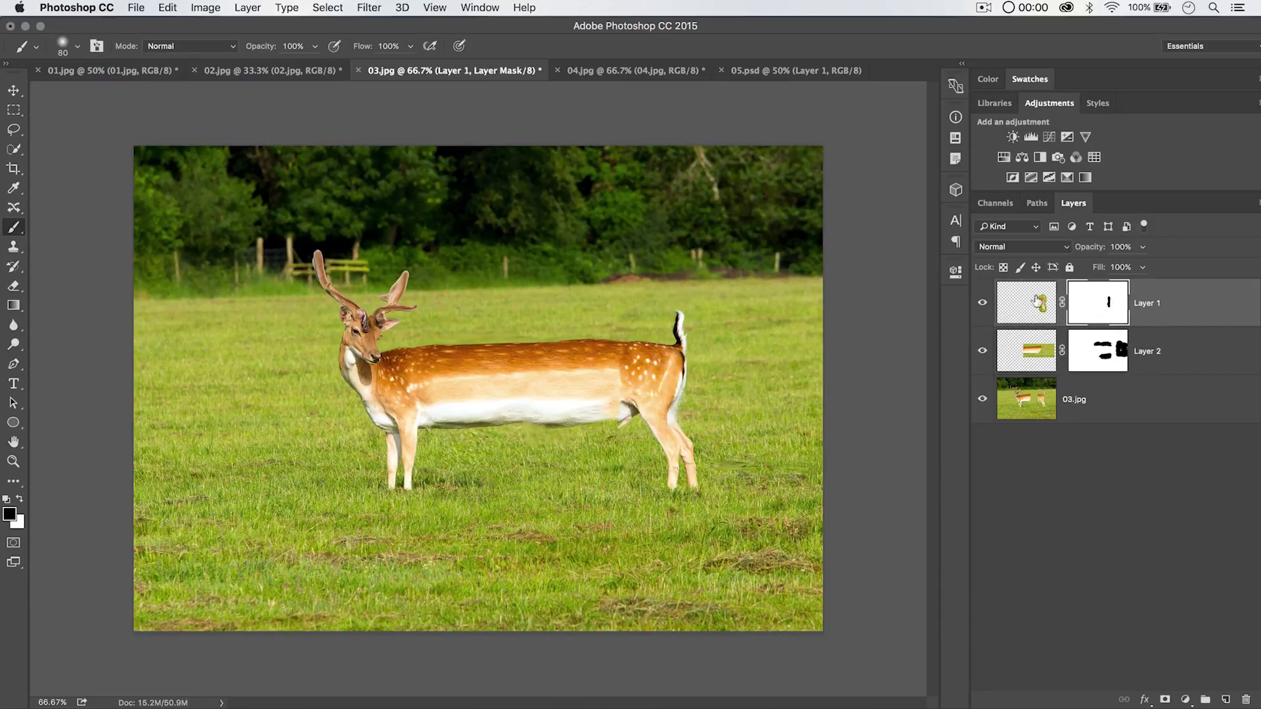
{"action": "left_click", "coordinate": [1048, 394]}
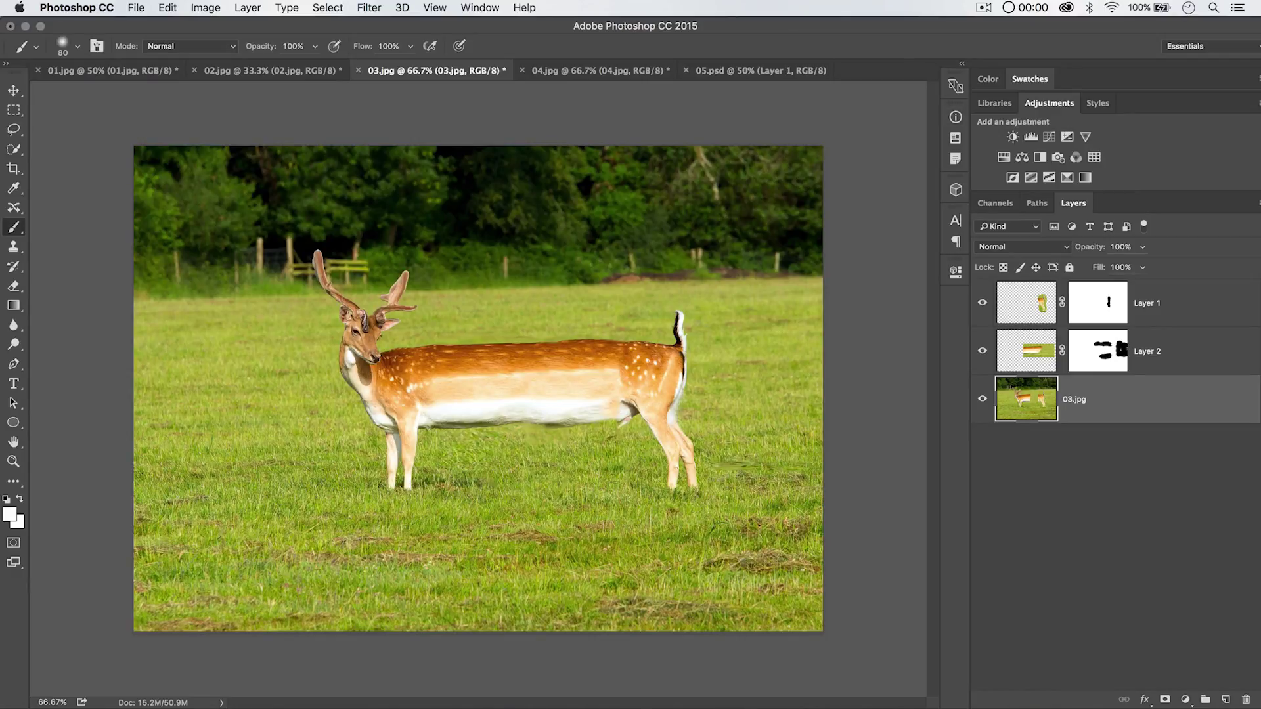
{"action": "left_click", "coordinate": [13, 90]}
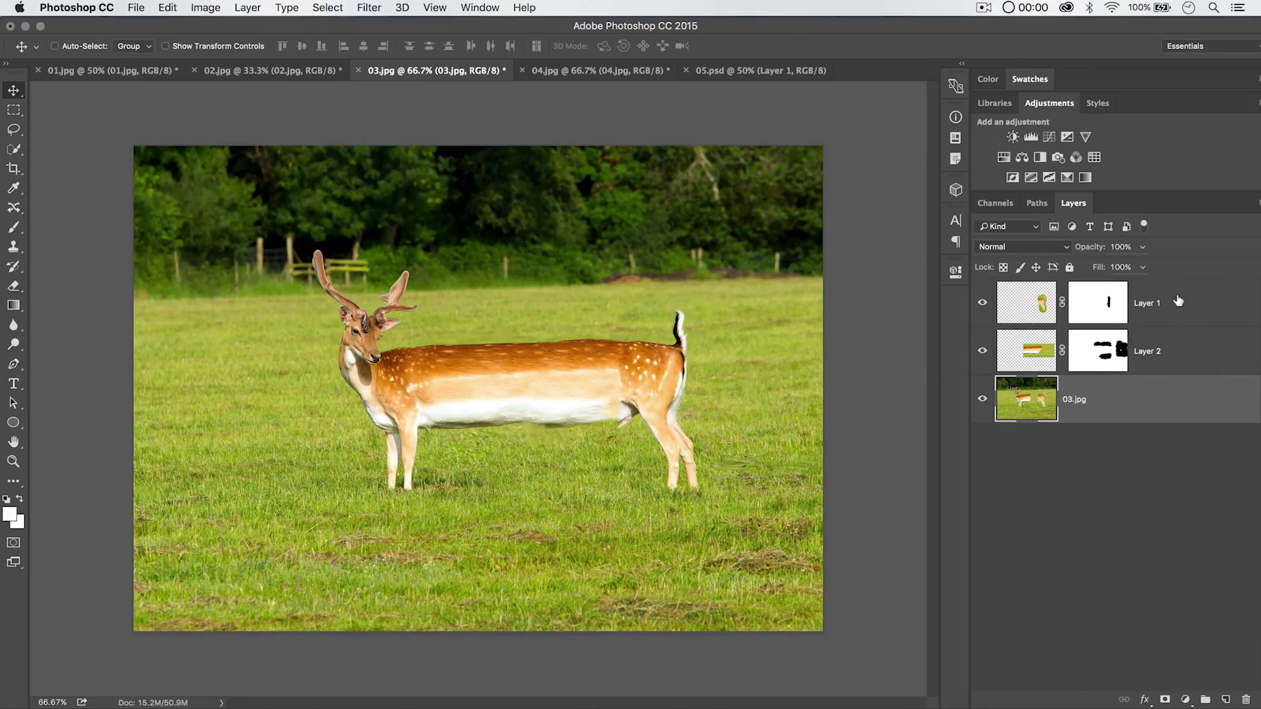
Merge all three layers into one, then lasso around the whole deer including both antlers
{"action": "left_click", "coordinate": [1202, 304], "text": "shift"}
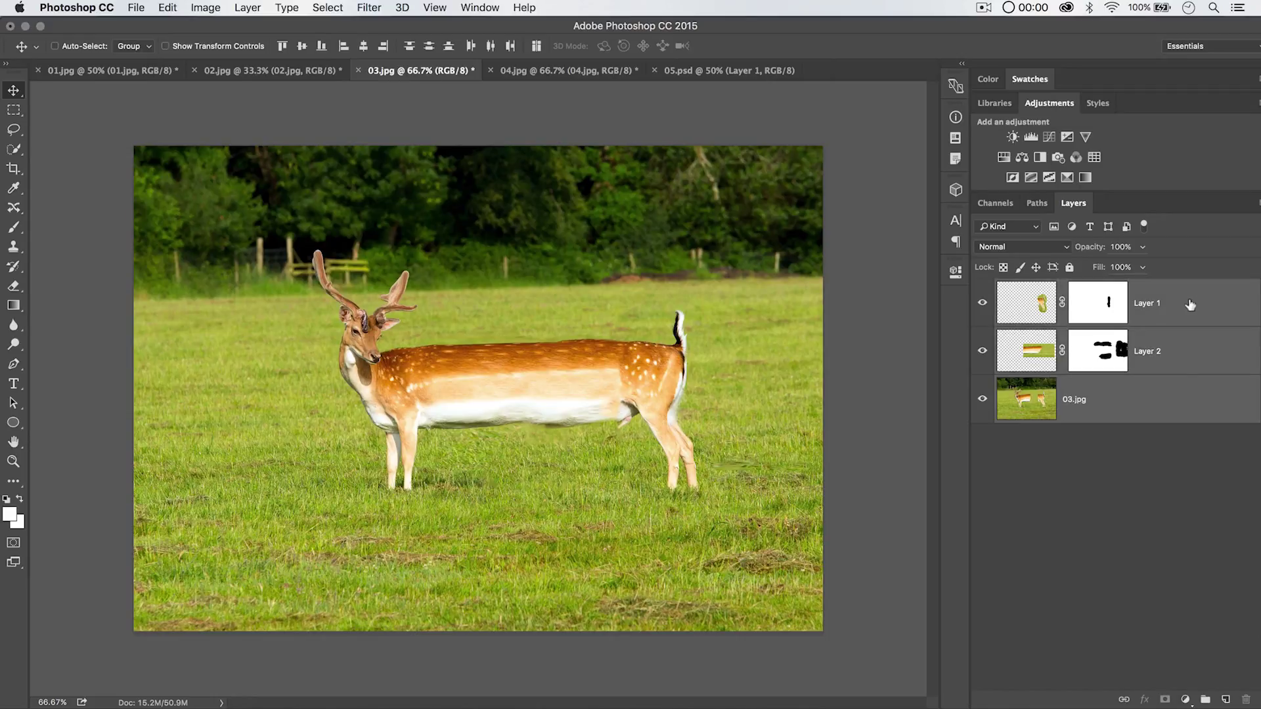
{"action": "key", "text": "super+e"}
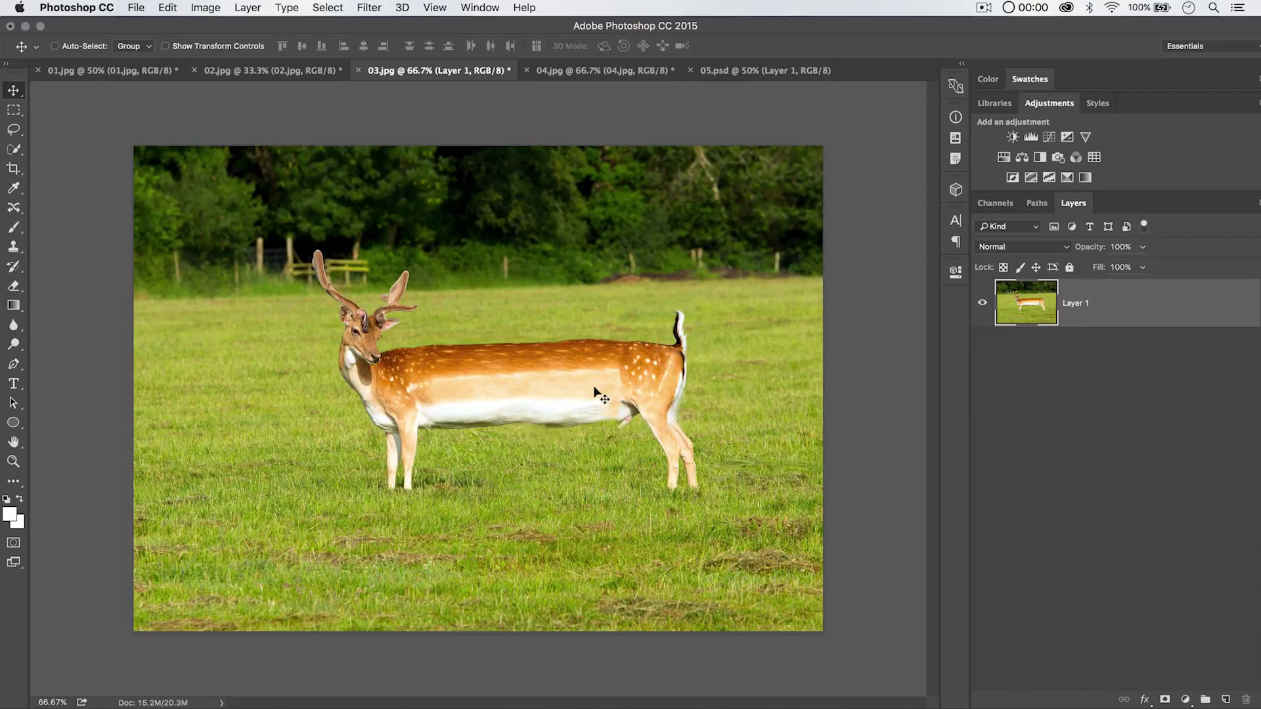
{"action": "left_click", "coordinate": [14, 129]}
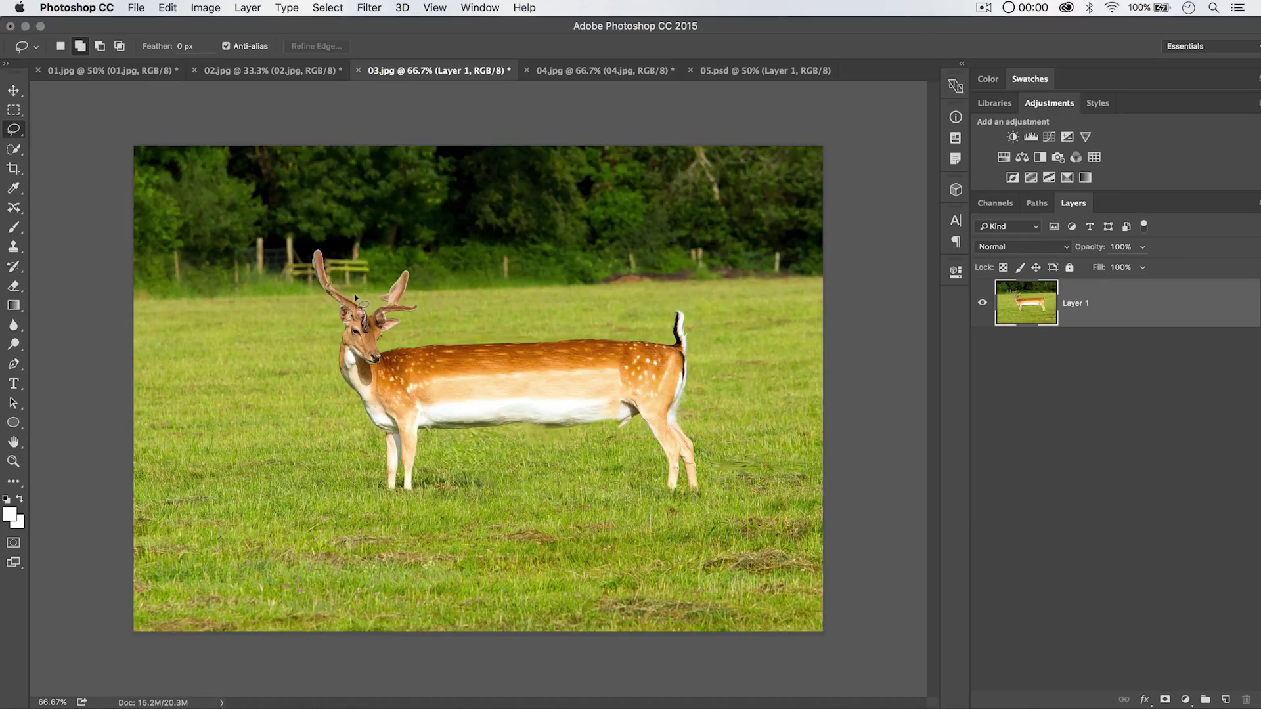
{"action": "mouse_move", "coordinate": [354, 295]}
{"action": "left_mouse_down"}
{"action": "mouse_move", "coordinate": [309, 238]}
{"action": "mouse_move", "coordinate": [331, 373]}
{"action": "mouse_move", "coordinate": [389, 488]}
{"action": "mouse_move", "coordinate": [412, 472]}
{"action": "mouse_move", "coordinate": [417, 432]}
{"action": "mouse_move", "coordinate": [628, 424]}
{"action": "mouse_move", "coordinate": [653, 456]}
{"action": "left_mouse_up"}
{"action": "mouse_move", "coordinate": [661, 317]}
{"action": "left_mouse_down"}
{"action": "mouse_move", "coordinate": [606, 326]}
{"action": "mouse_move", "coordinate": [389, 339]}
{"action": "mouse_move", "coordinate": [410, 308]}
{"action": "mouse_move", "coordinate": [393, 261]}
{"action": "mouse_move", "coordinate": [352, 301]}
{"action": "left_mouse_up"}
Fill the deer selection using Content-Aware contents, deselect, and zoom out to view the empty field
{"action": "left_click", "coordinate": [168, 8]}
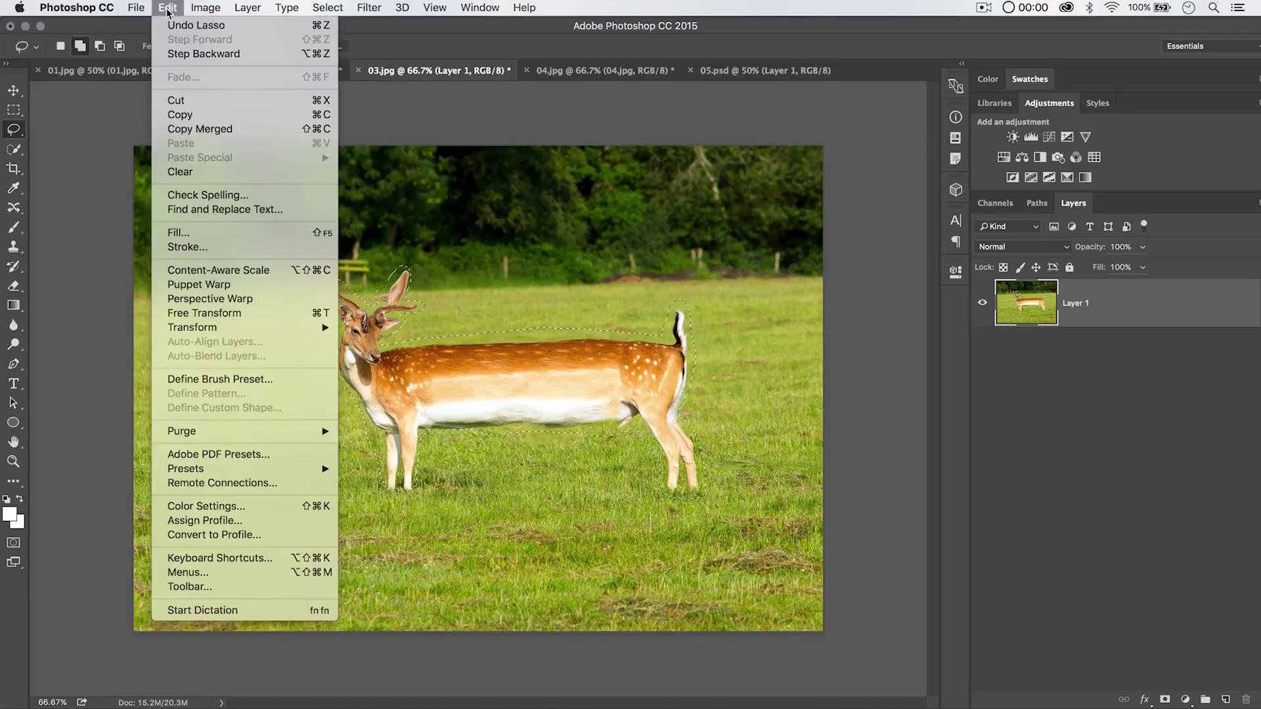
{"action": "left_click", "coordinate": [249, 234]}
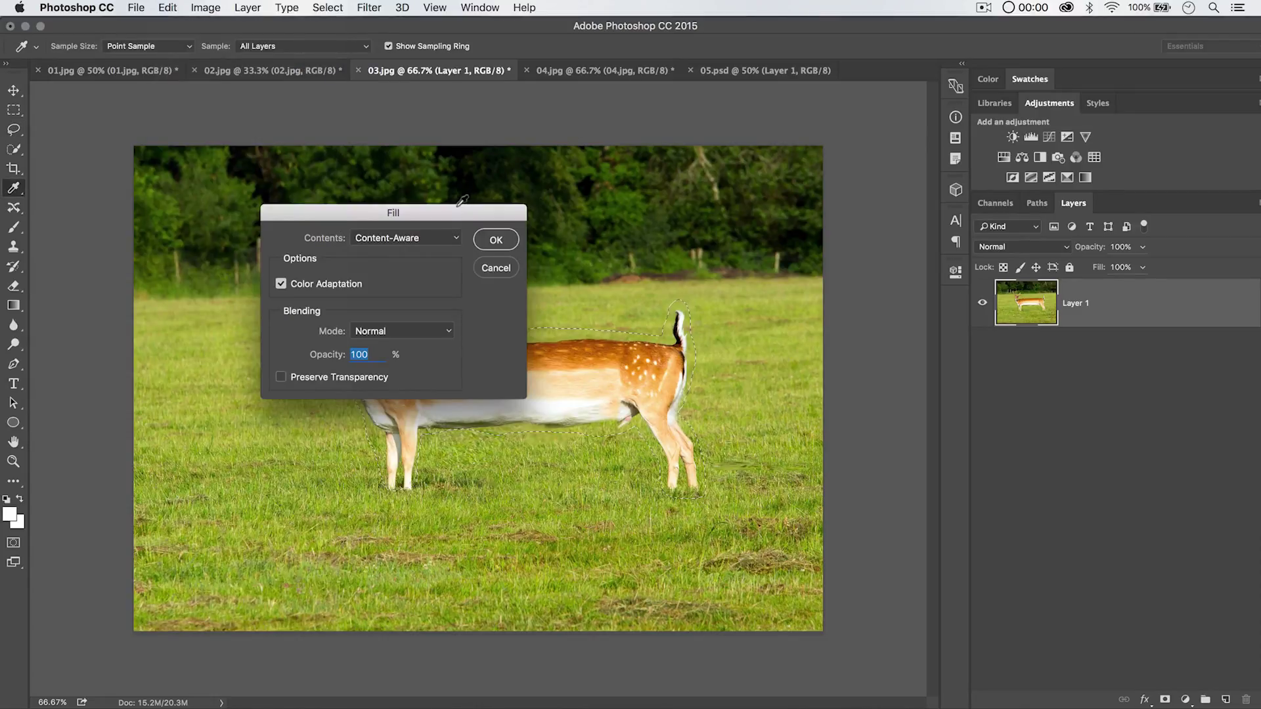
{"action": "left_click_drag", "start_coordinate": [472, 196], "coordinate": [716, 86]}
{"action": "left_click", "coordinate": [679, 111]}
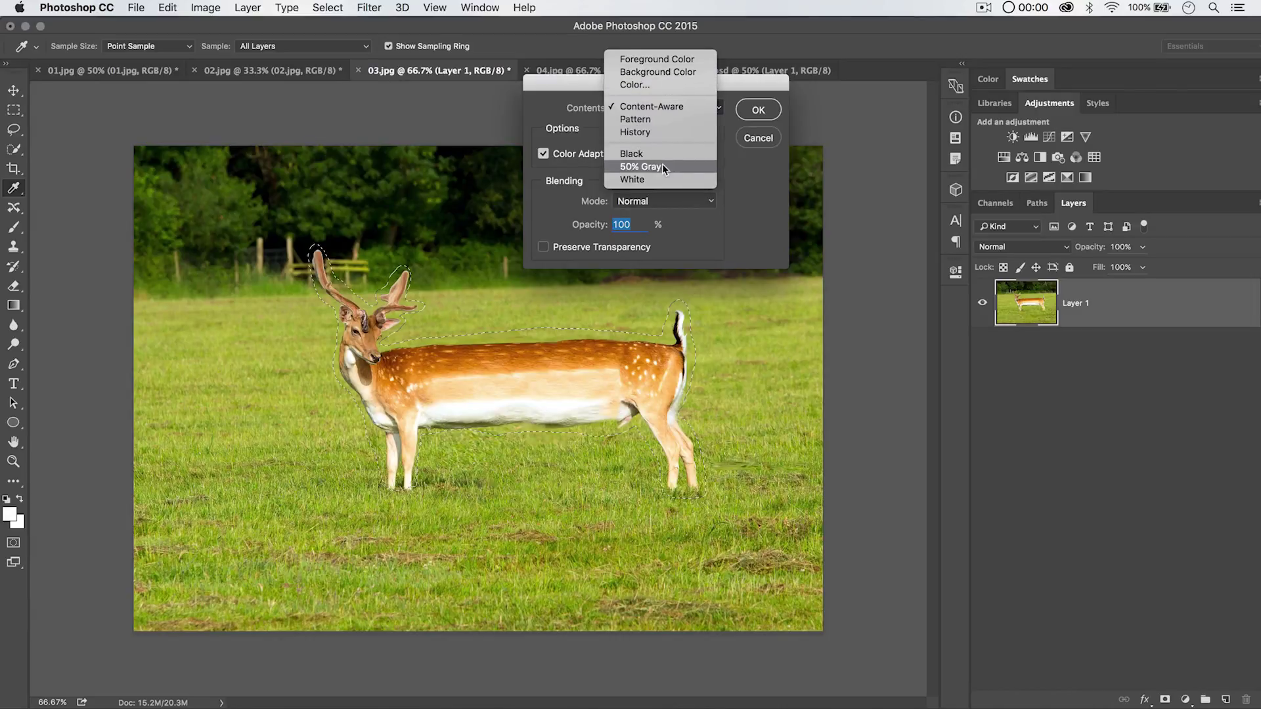
{"action": "left_click", "coordinate": [662, 108]}
{"action": "left_click_drag", "start_coordinate": [693, 84], "coordinate": [943, 169]}
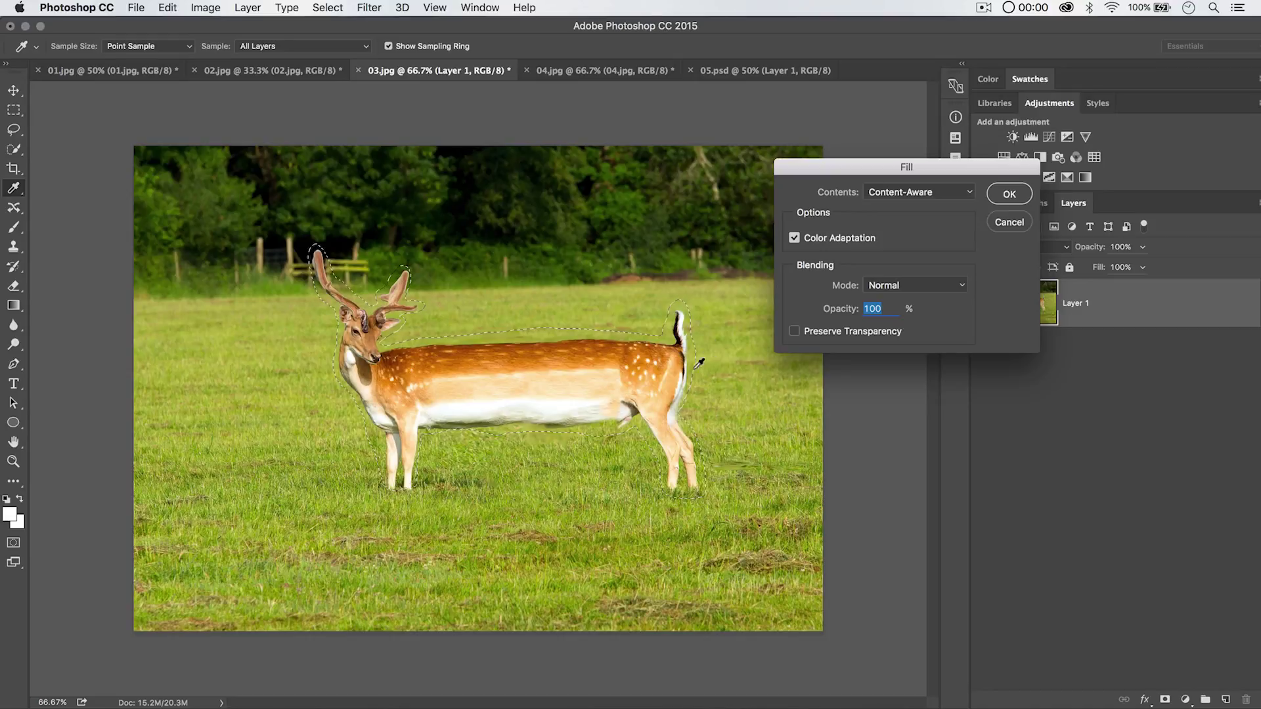
{"action": "left_click", "coordinate": [1015, 195]}
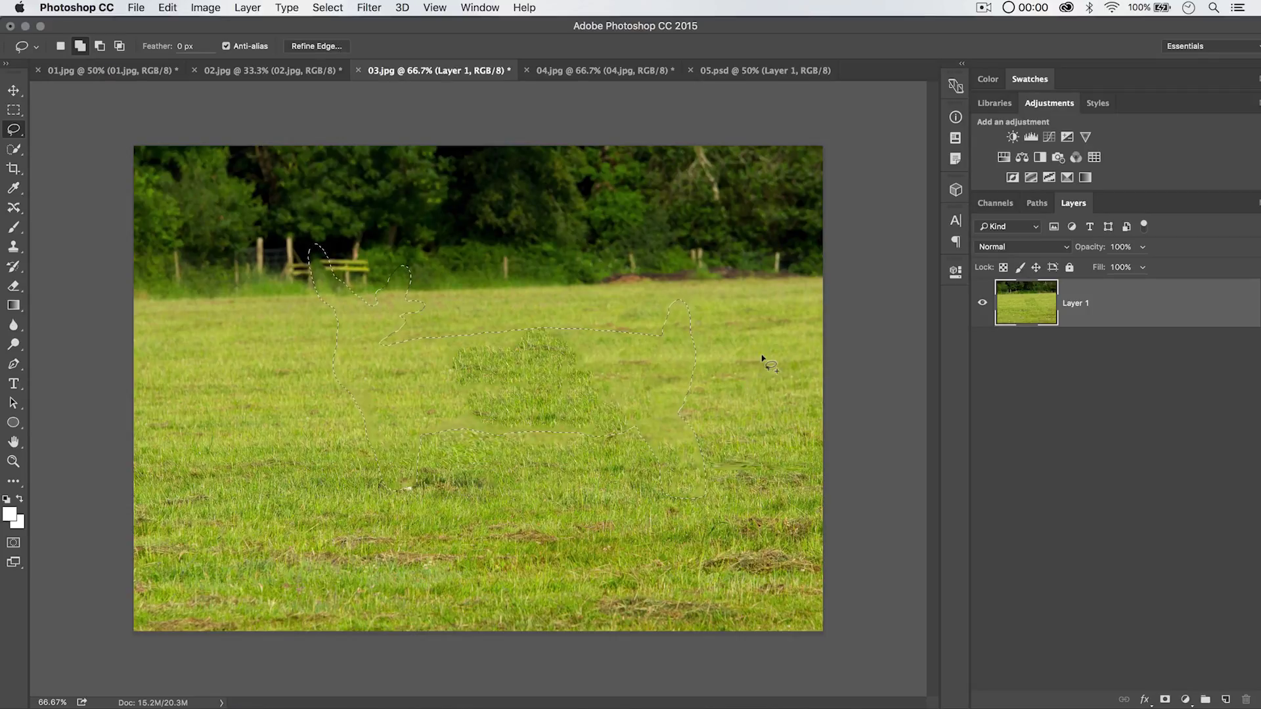
{"action": "key", "text": "super+d"}
{"action": "key", "text": "super+minus"}
{"action": "key", "text": "super+minus"}
{"action": "key", "text": "super+minus"}
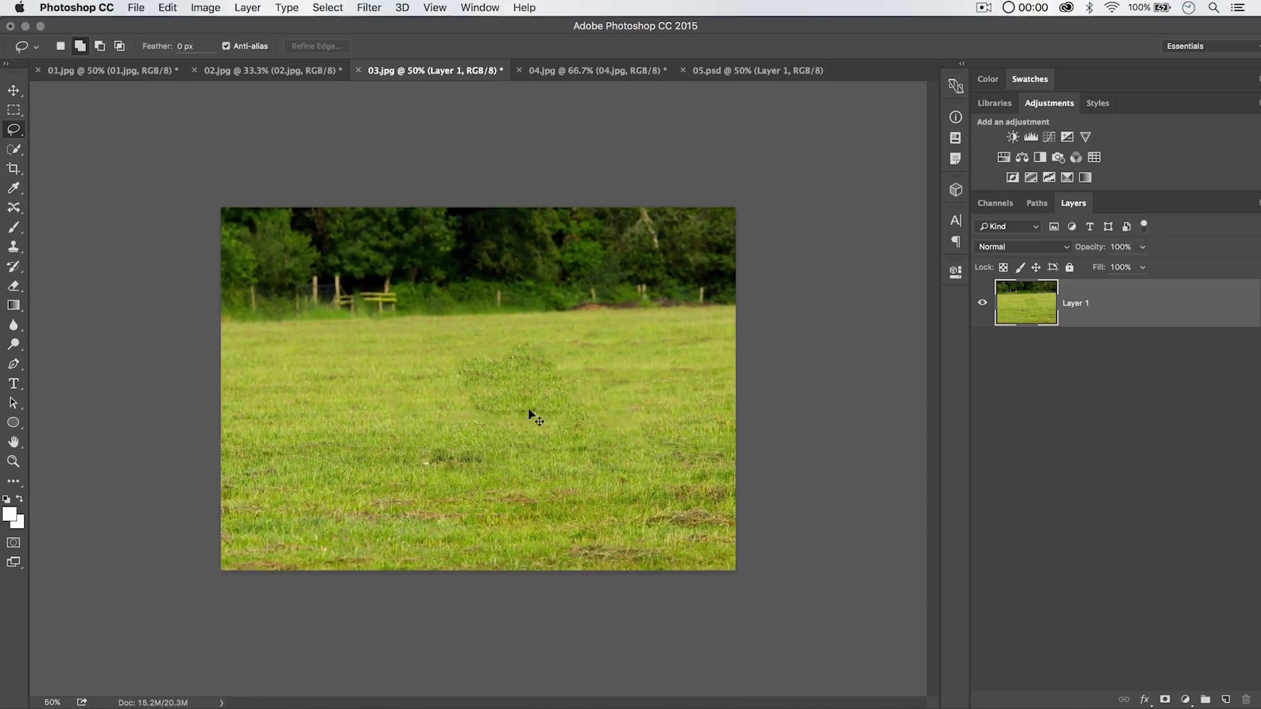
{"action": "key", "text": "super+plus"}
{"action": "key", "text": "super+plus"}
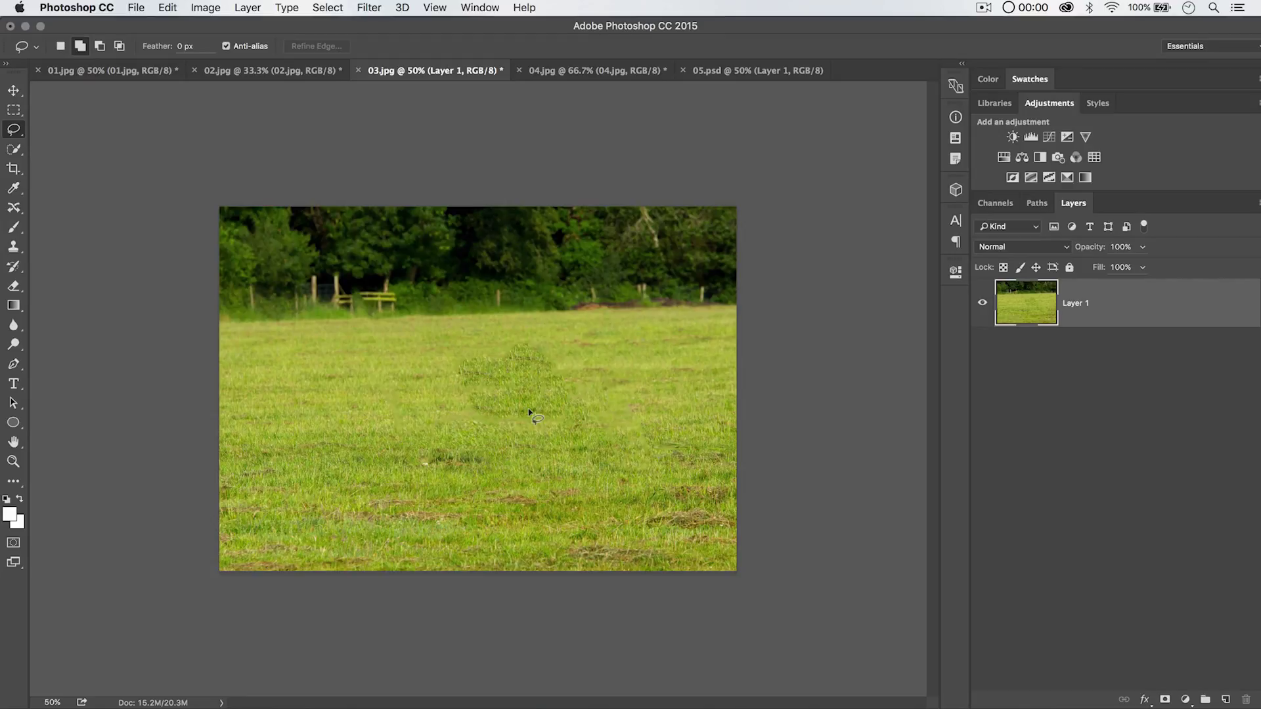
{"action": "mouse_move", "coordinate": [683, 172]}
{"action": "left_mouse_down"}
{"action": "mouse_move", "coordinate": [633, 191]}
{"action": "mouse_move", "coordinate": [768, 223]}
{"action": "mouse_move", "coordinate": [788, 197]}
{"action": "left_mouse_up"}
{"action": "key", "text": "super+d"}
Switch to the Healing Brush at 372 px with 40% hardness
{"action": "left_click", "coordinate": [15, 209]}
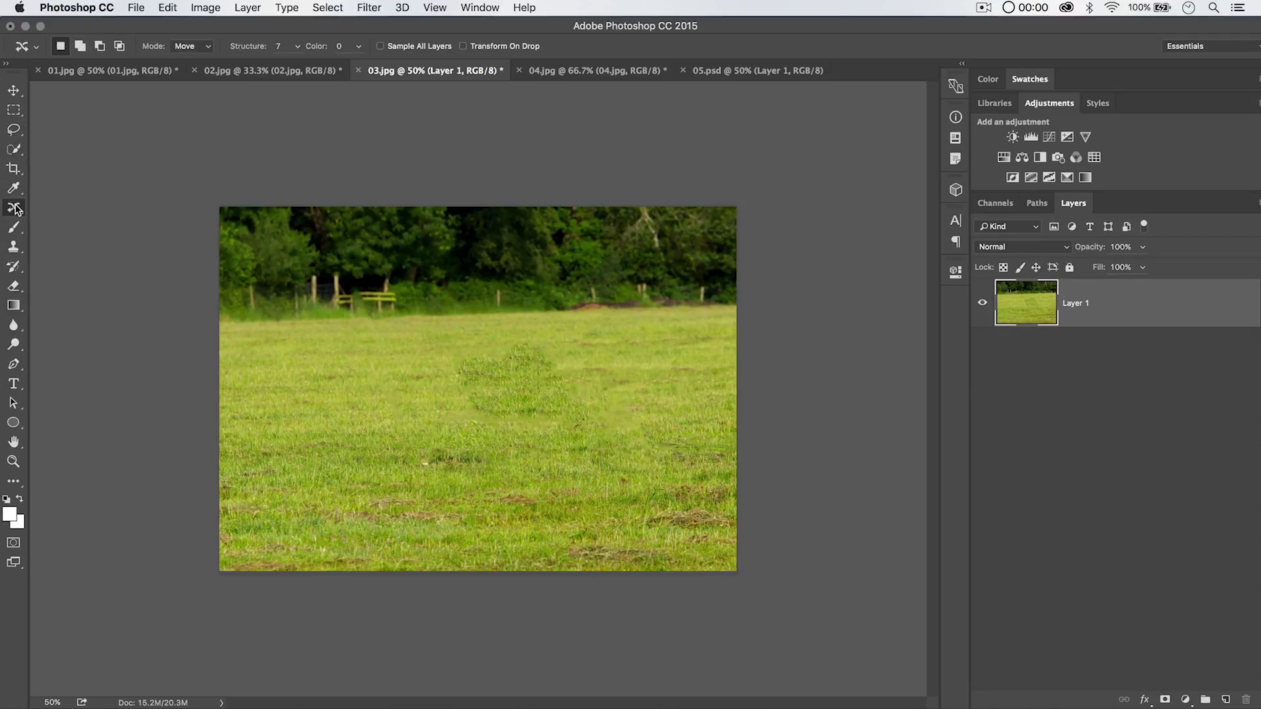
{"action": "right_click", "coordinate": [15, 208]}
{"action": "left_click", "coordinate": [99, 221]}
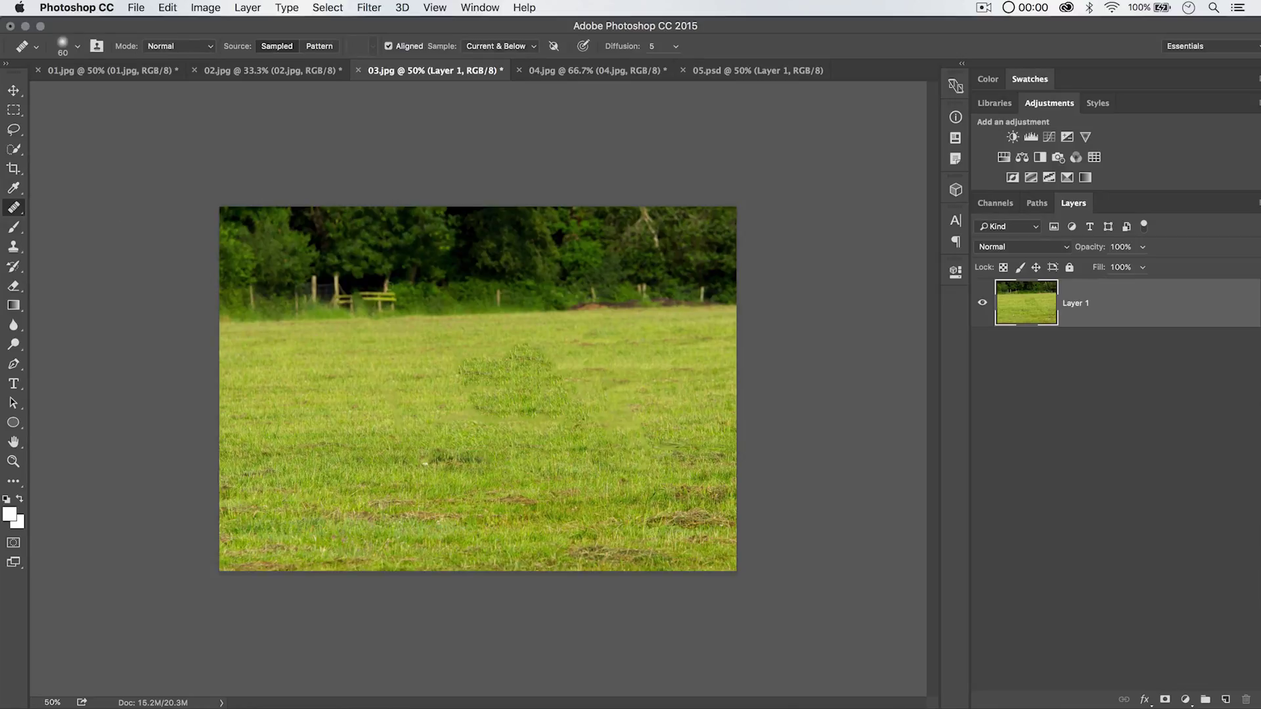
{"action": "right_click", "coordinate": [372, 375]}
{"action": "left_click_drag", "start_coordinate": [473, 399], "coordinate": [511, 401]}
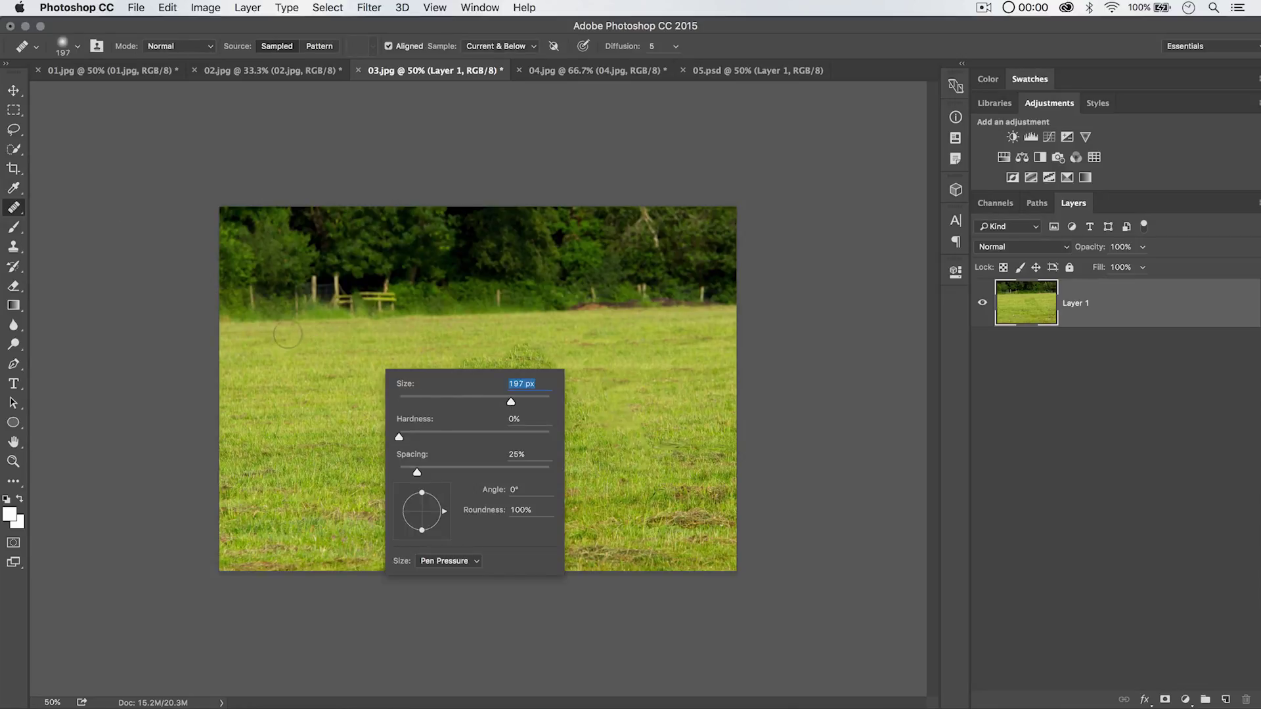
{"action": "left_click_drag", "start_coordinate": [459, 437], "coordinate": [551, 438]}
{"action": "left_click_drag", "start_coordinate": [530, 411], "coordinate": [523, 412]}
Sample clean grass as the source and heal over the darker patch in the middle of the field
{"action": "left_click", "coordinate": [358, 415]}
{"action": "left_click", "coordinate": [743, 272]}
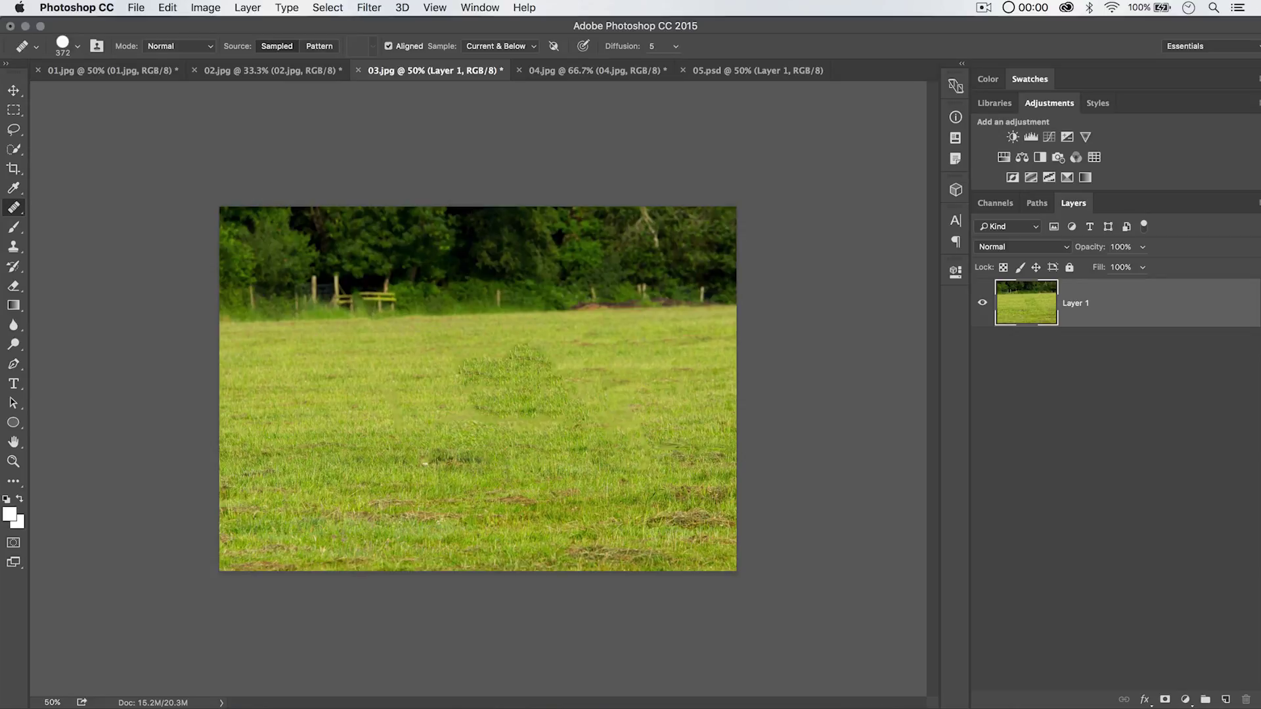
{"action": "left_click", "coordinate": [371, 356], "text": "alt"}
{"action": "left_click", "coordinate": [508, 363]}
{"action": "mouse_move", "coordinate": [507, 363]}
{"action": "left_mouse_down"}
{"action": "mouse_move", "coordinate": [534, 370]}
{"action": "mouse_move", "coordinate": [483, 376]}
{"action": "mouse_move", "coordinate": [497, 401]}
{"action": "mouse_move", "coordinate": [554, 406]}
{"action": "mouse_move", "coordinate": [551, 421]}
{"action": "mouse_move", "coordinate": [571, 421]}
{"action": "mouse_move", "coordinate": [565, 383]}
{"action": "mouse_move", "coordinate": [609, 429]}
{"action": "mouse_move", "coordinate": [485, 428]}
{"action": "mouse_move", "coordinate": [499, 381]}
{"action": "left_mouse_up"}
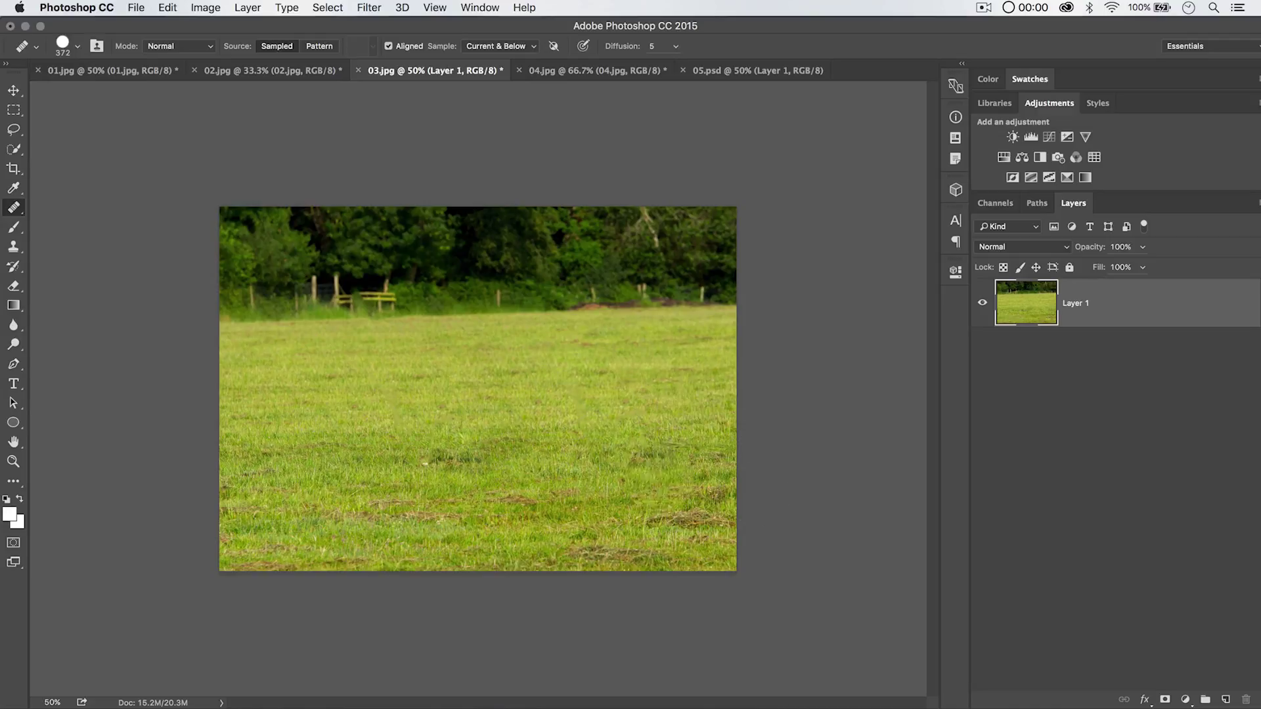
{"action": "key", "text": "v"}
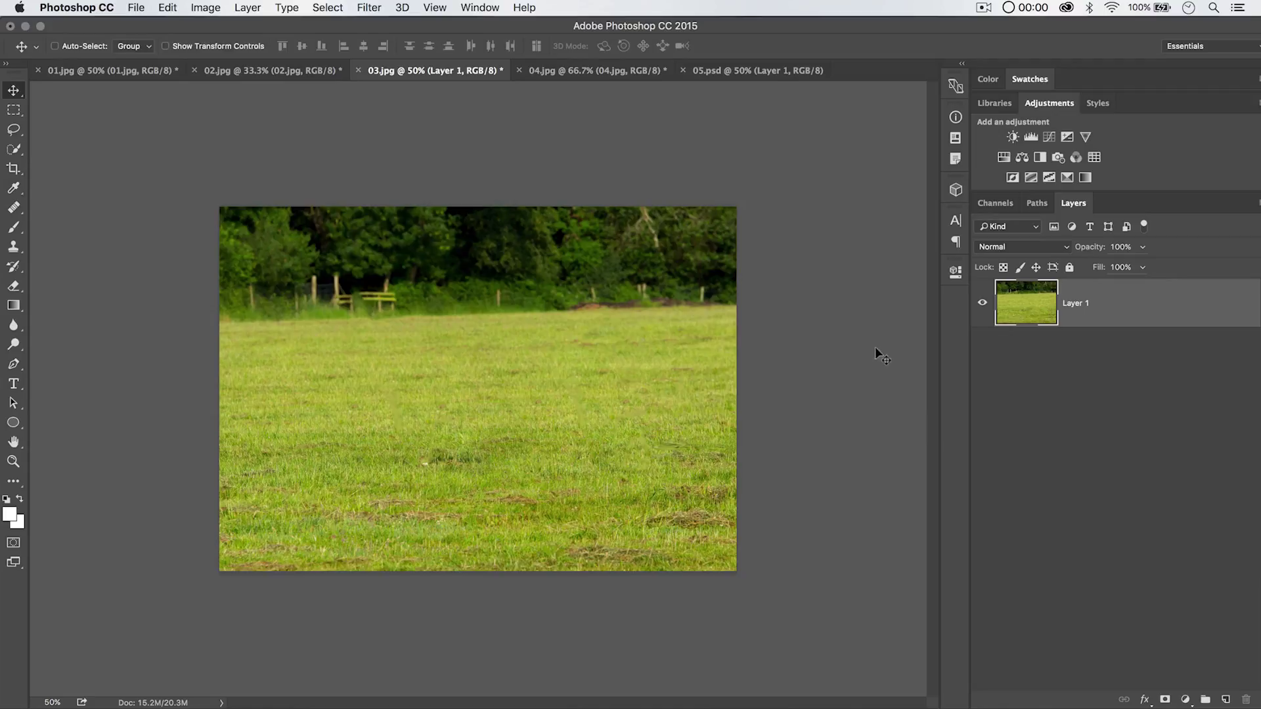